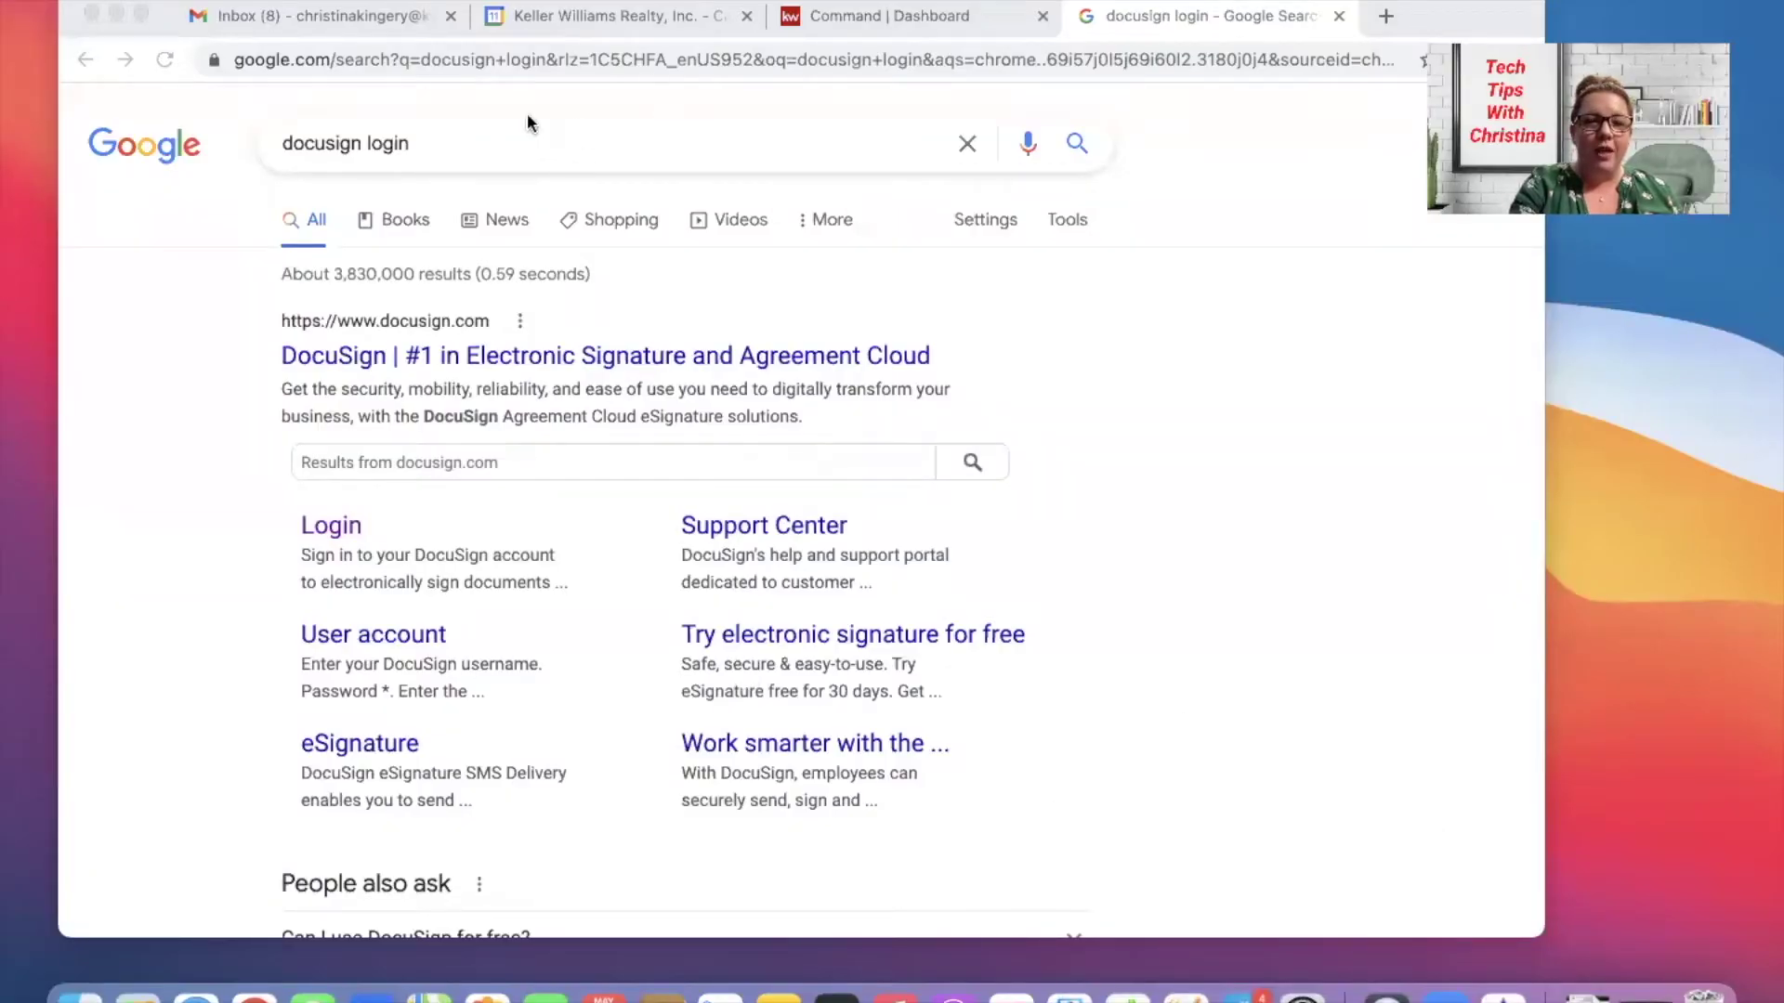
Bring the browser showing the DocuSign login page into focus.
click(174, 288)
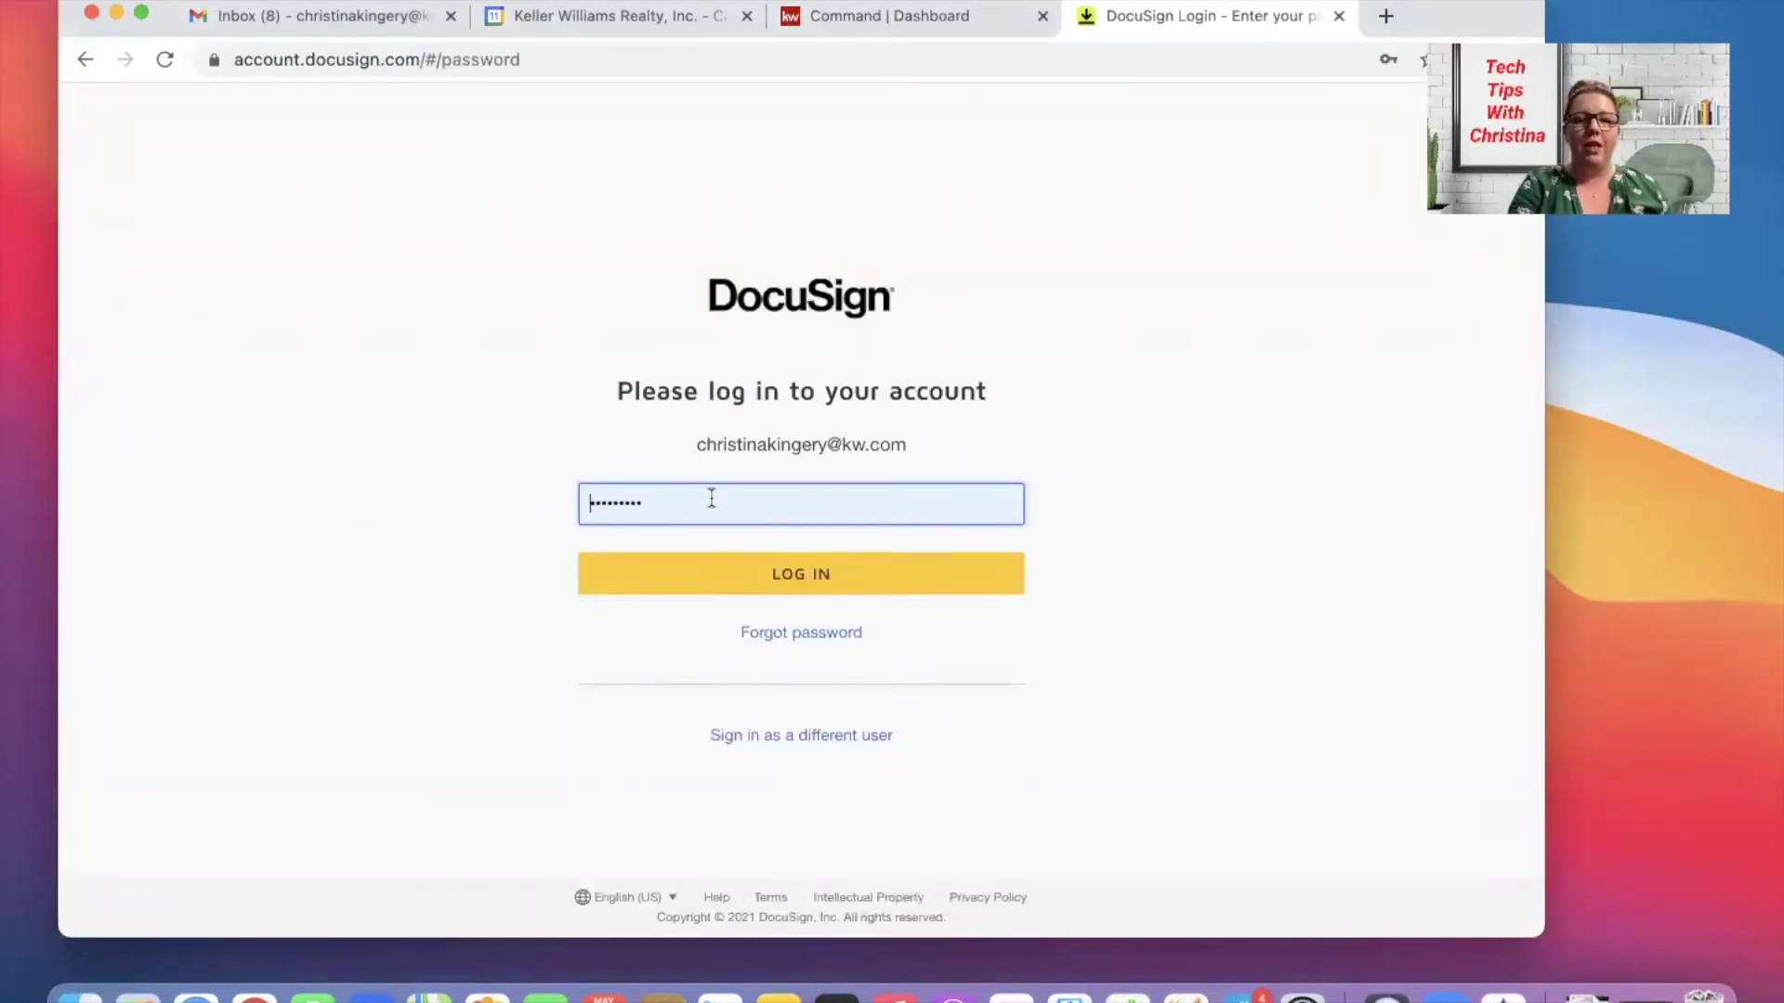
Sign in to DocuSign eSignature and reach the Home page with 10 envelopes needing action.
click(752, 574)
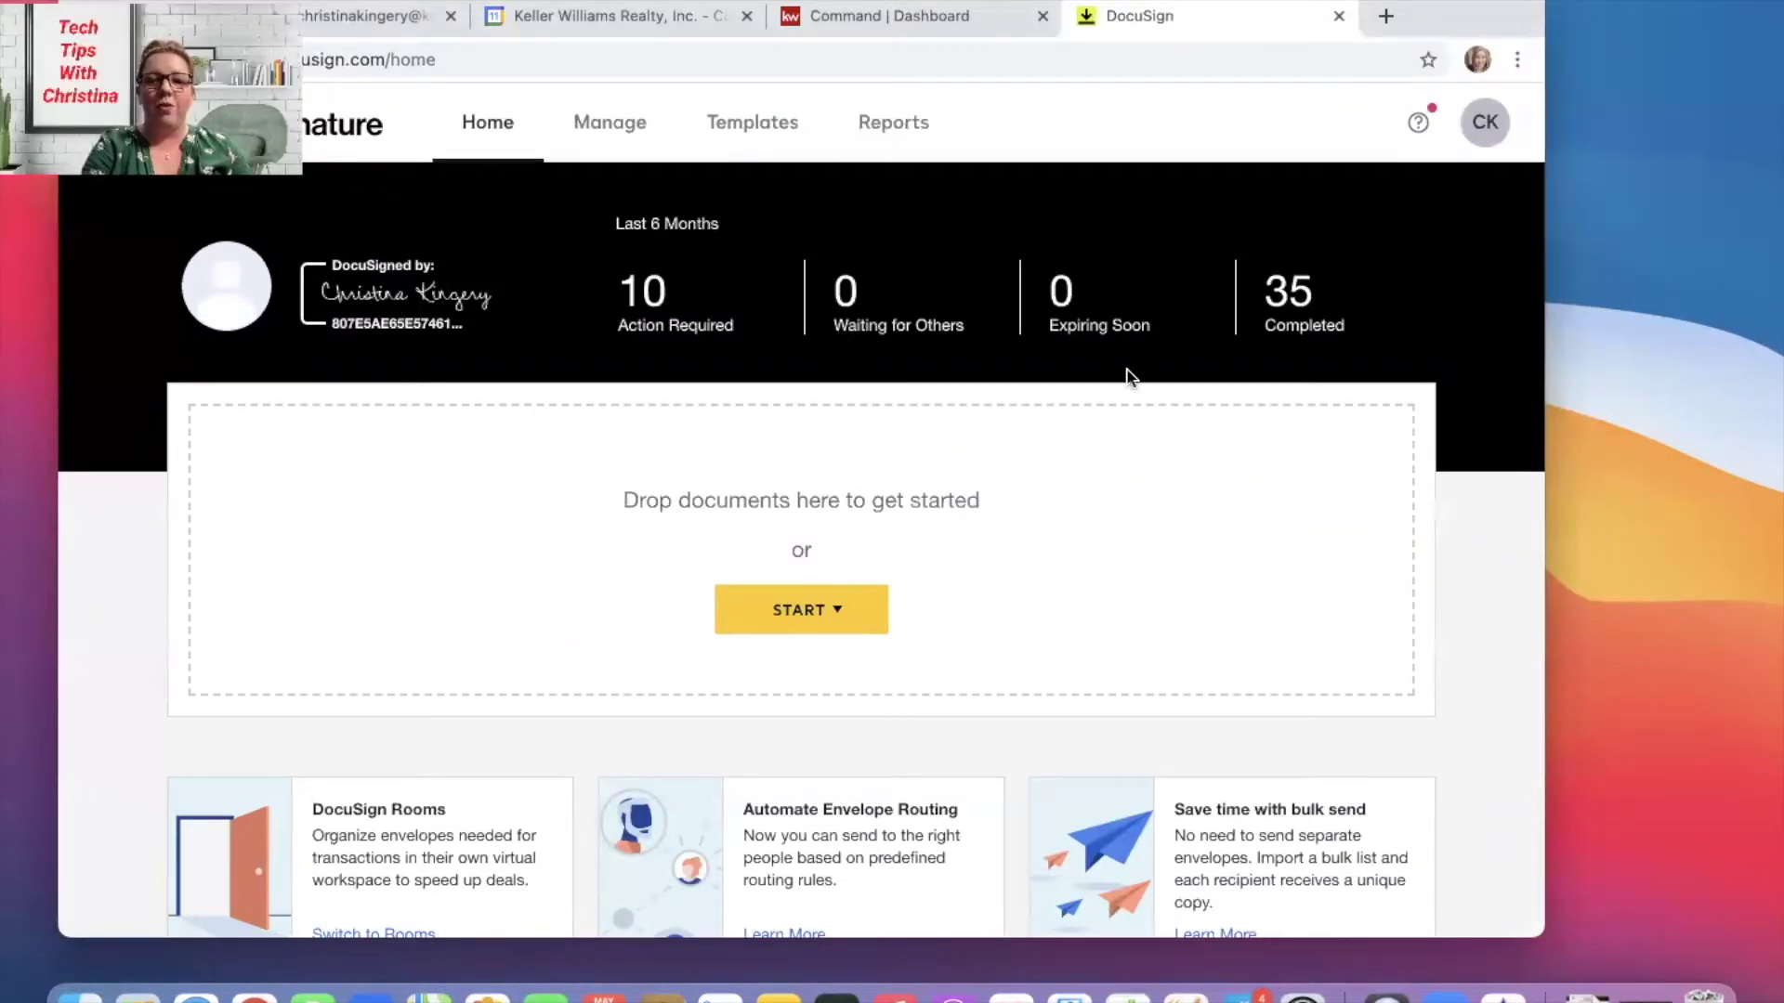
click(1488, 135)
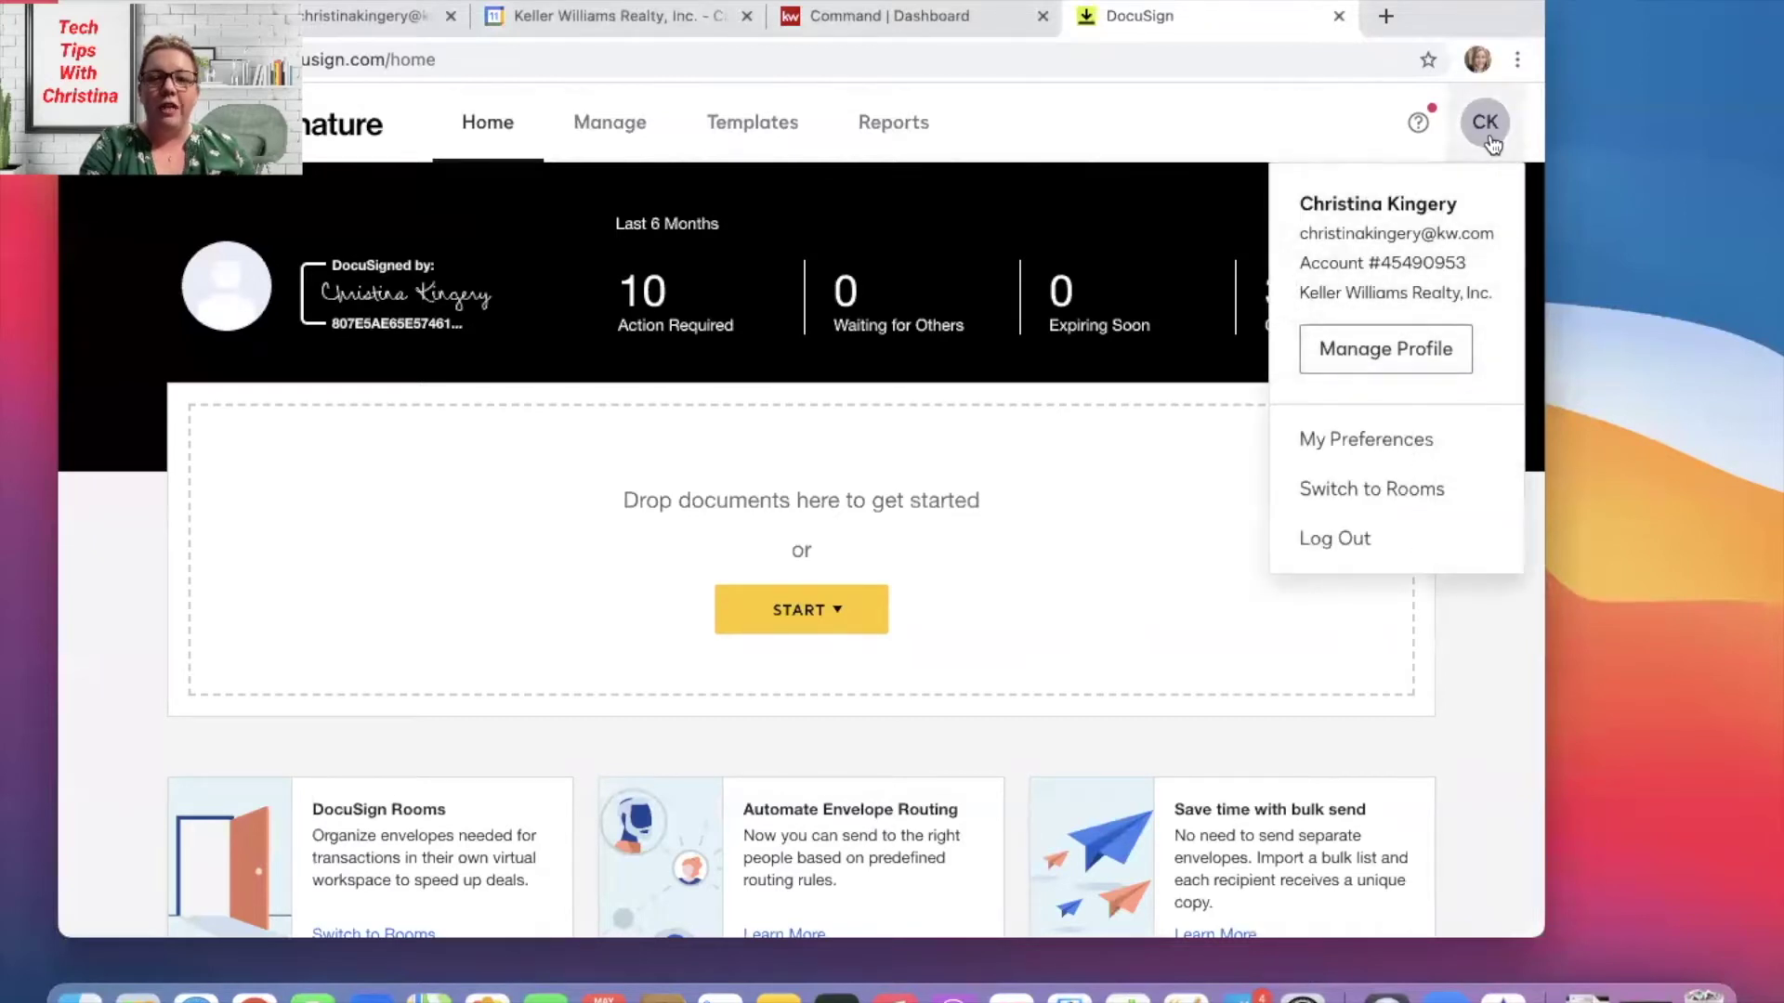
Switch to DocuSign Rooms and open the 'Test Room for DocuSign Class' room.
click(1398, 485)
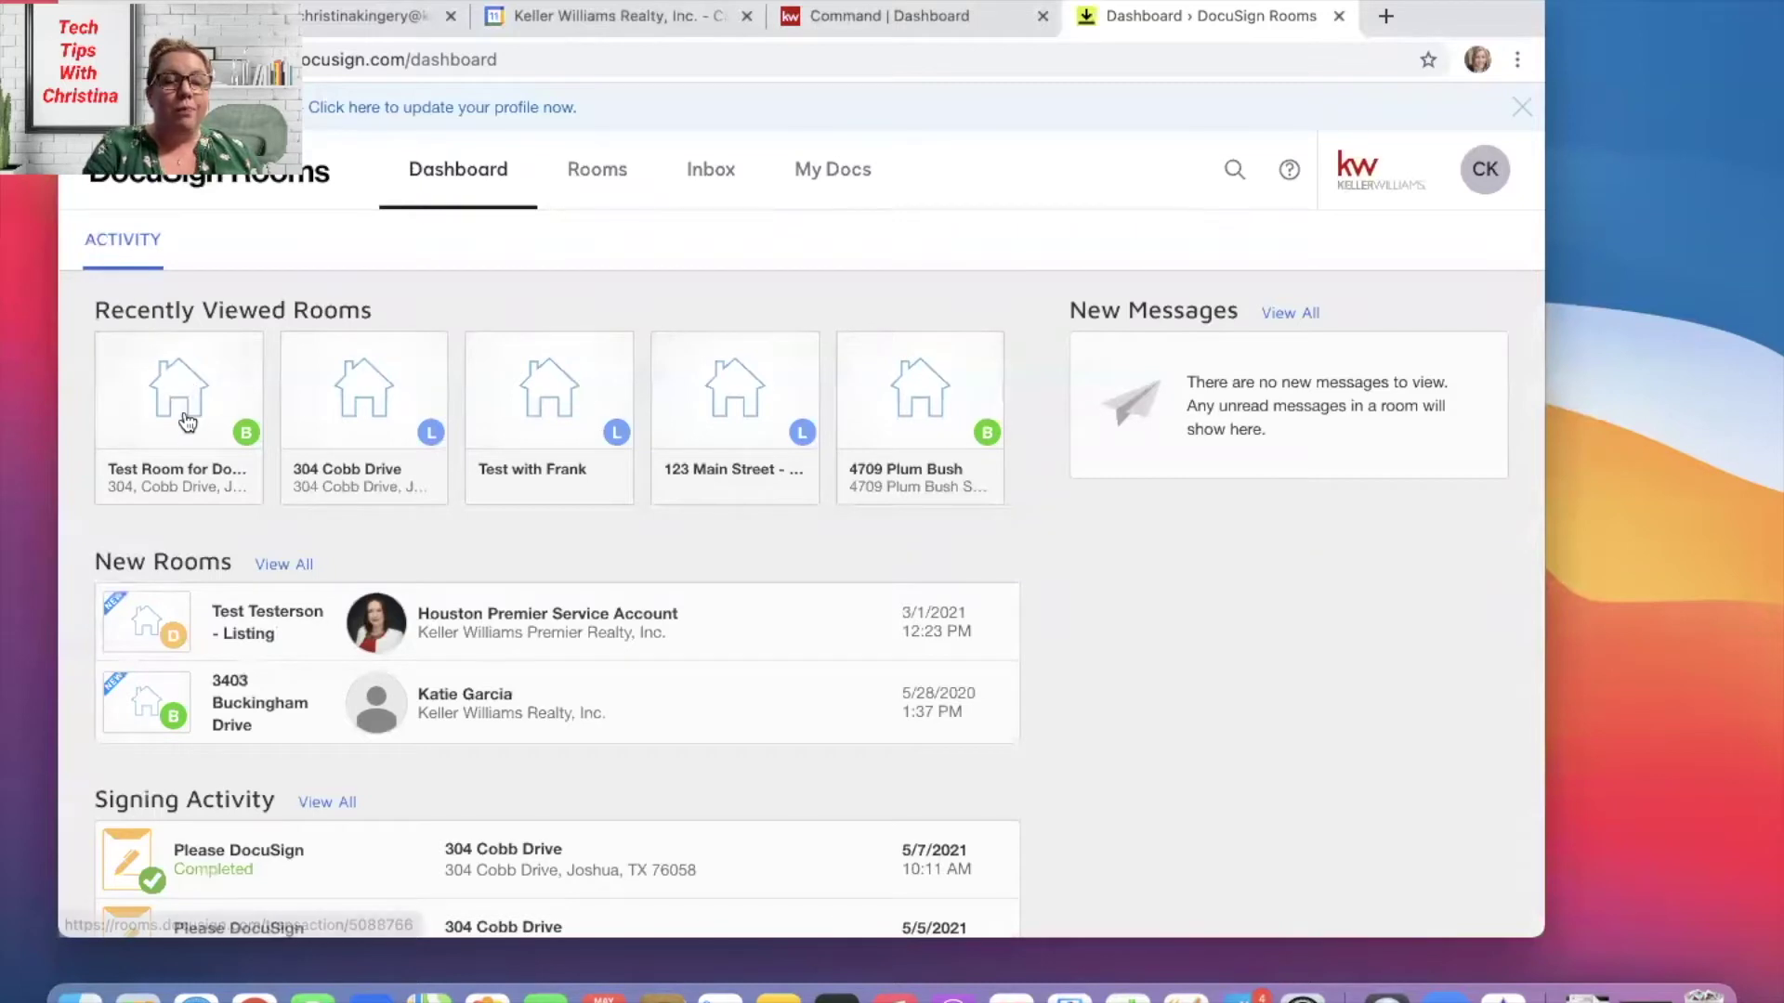
mouse_move(188, 421)
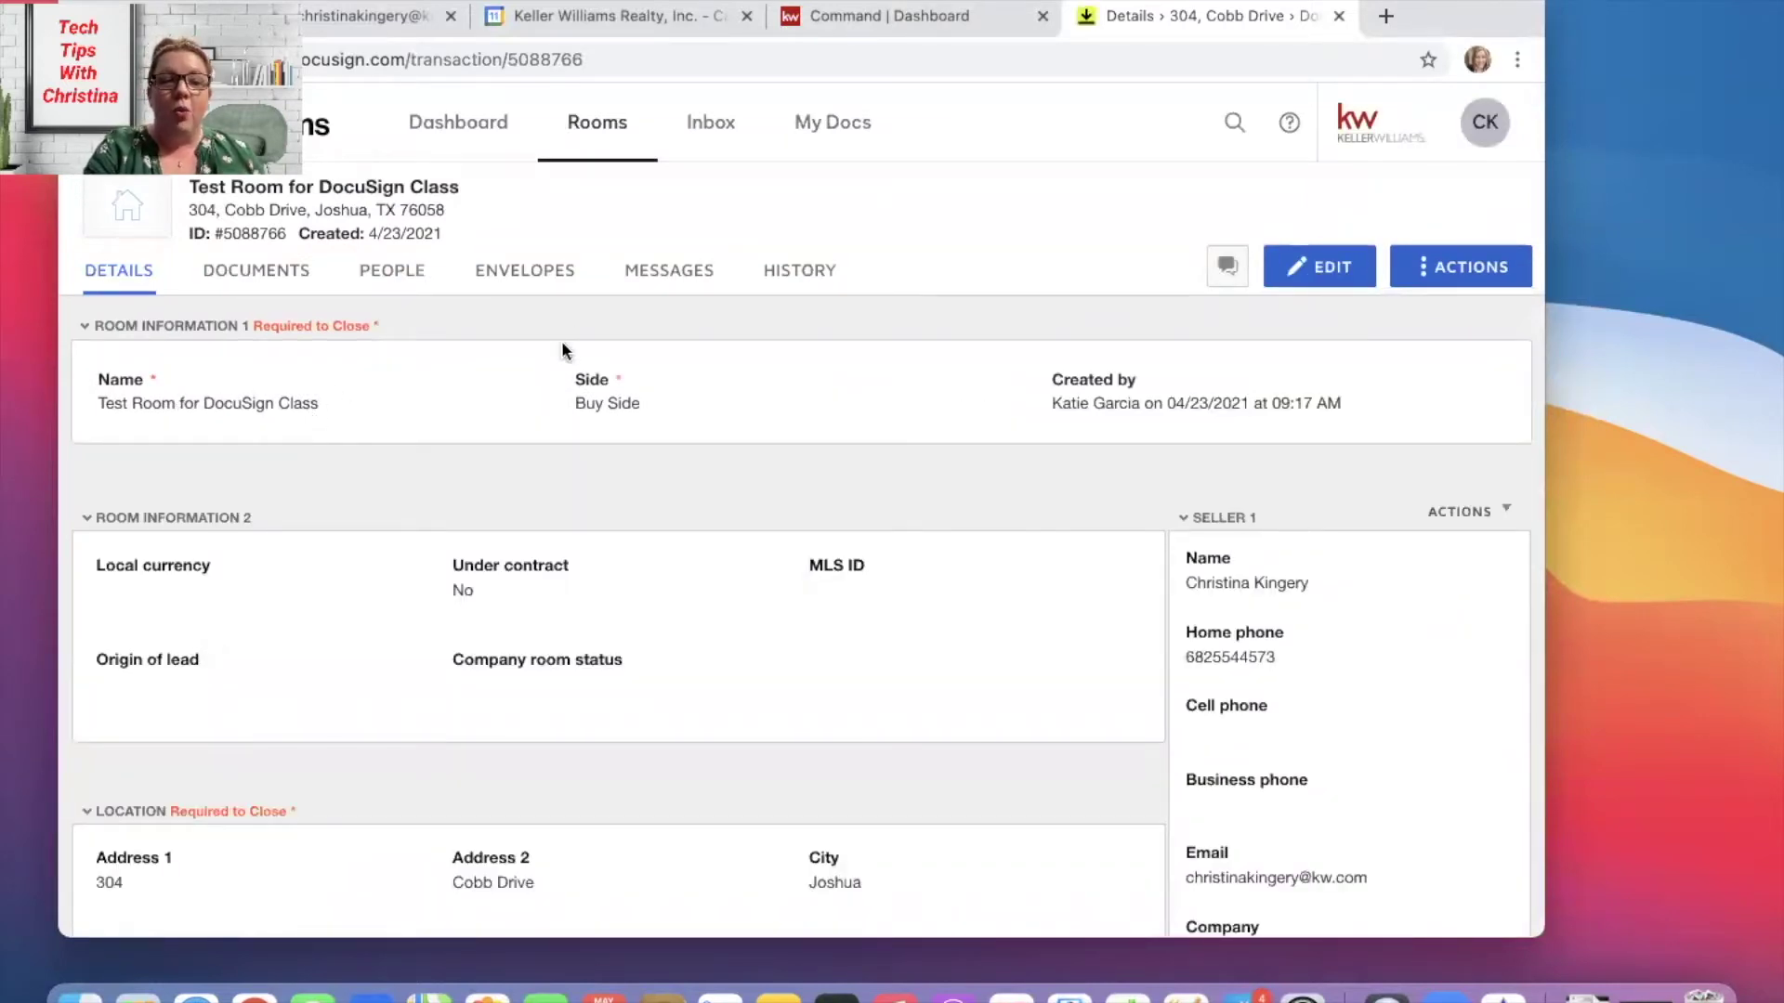
Add DocuSign Forms from the room's Documents tab, showing the TXR - Texas Association of Realtors library.
click(299, 271)
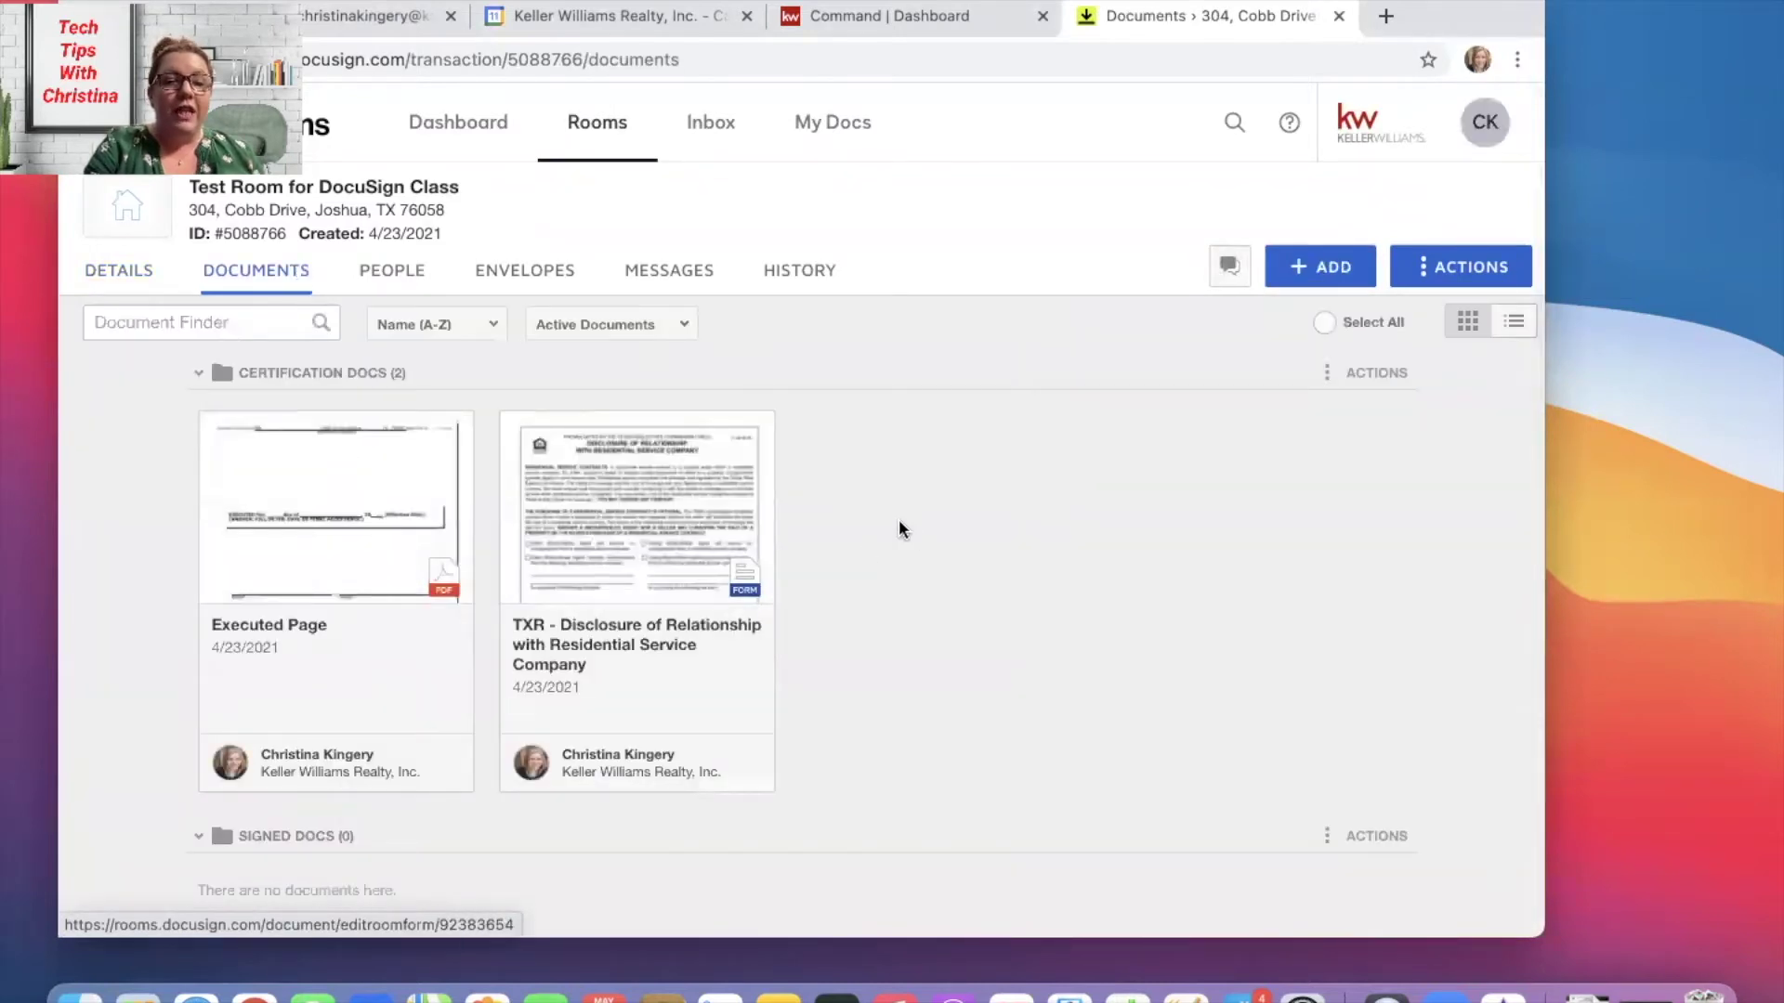
click(1337, 267)
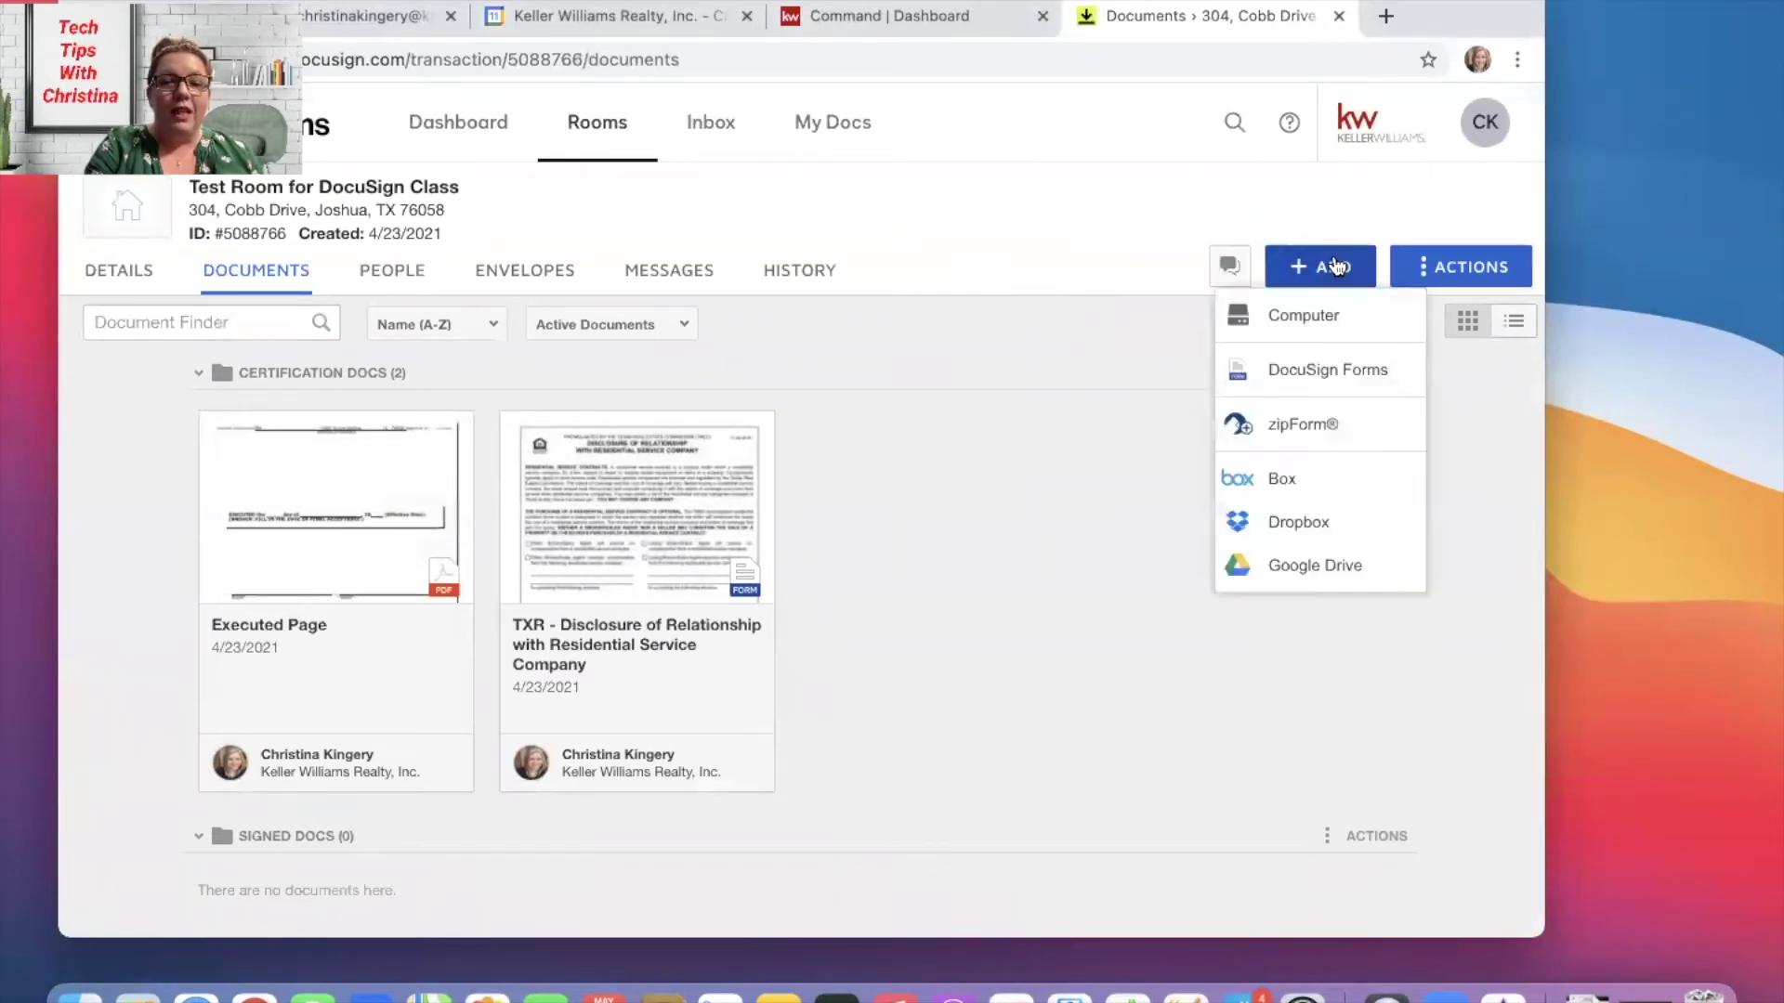
click(1325, 371)
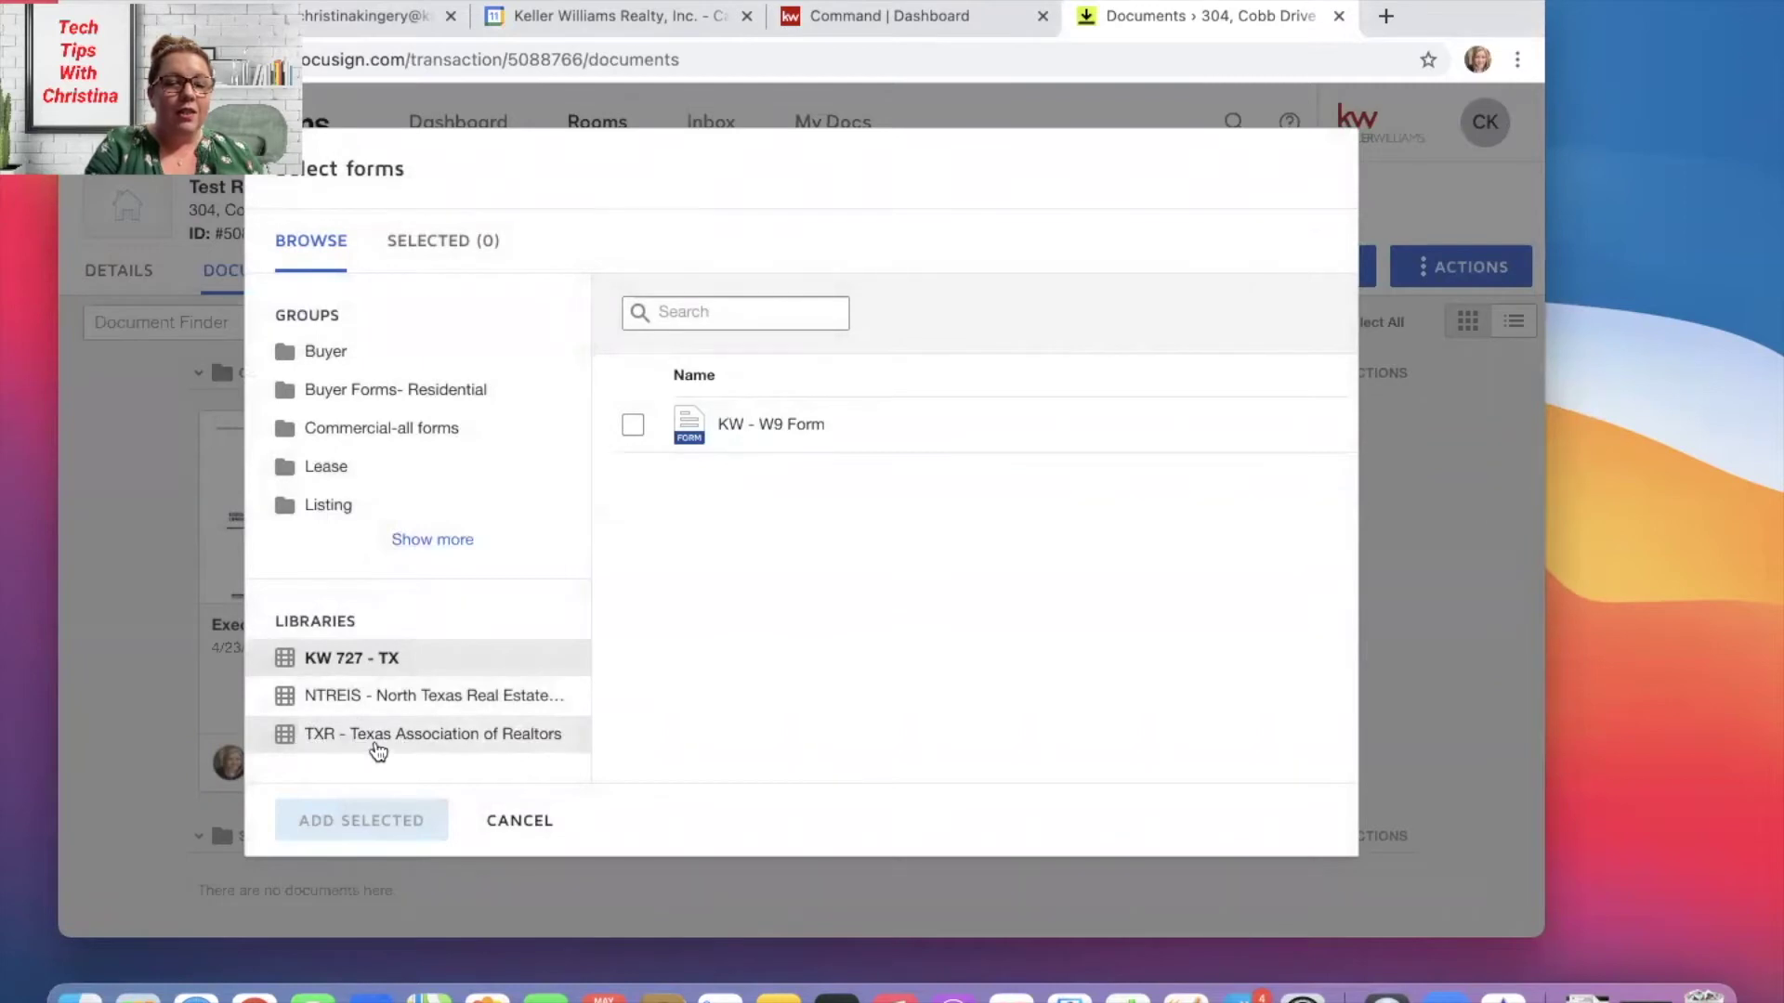
click(415, 736)
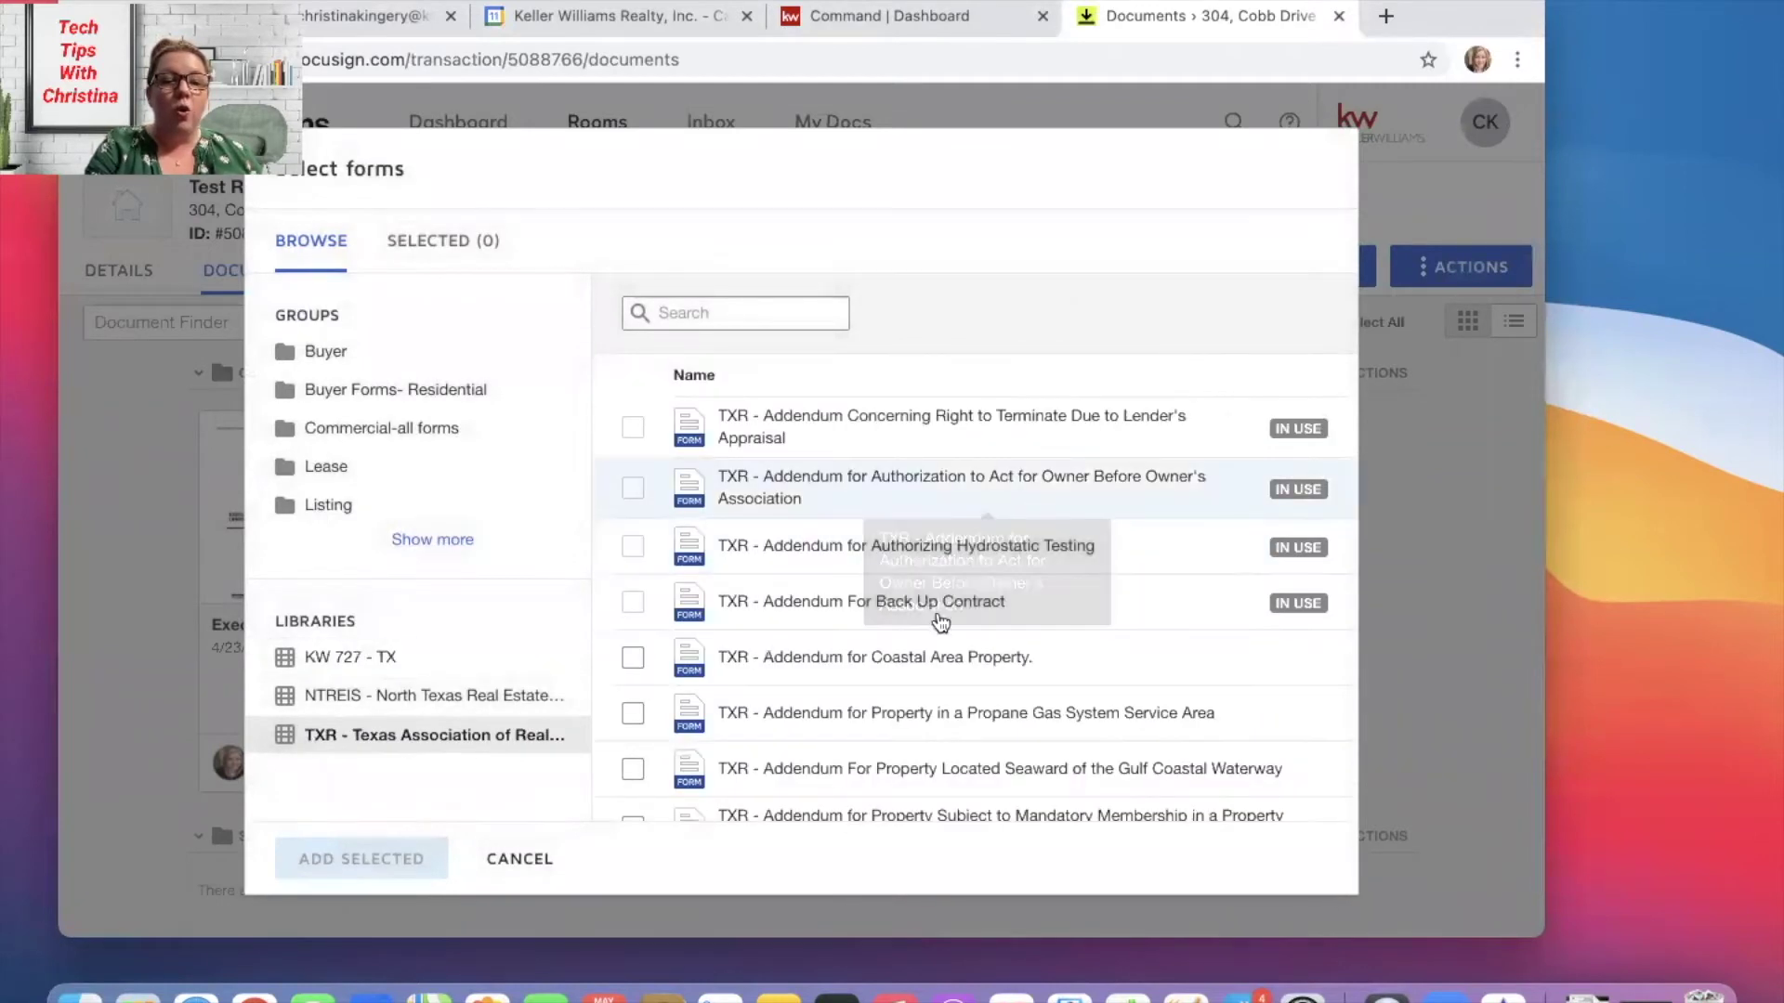
Search 'resident' and tick One to Four Family Residential Contract and Residential Buyer Tenant Representation Agreement.
scroll(938, 628, down, 3)
scroll(938, 631, down, 5)
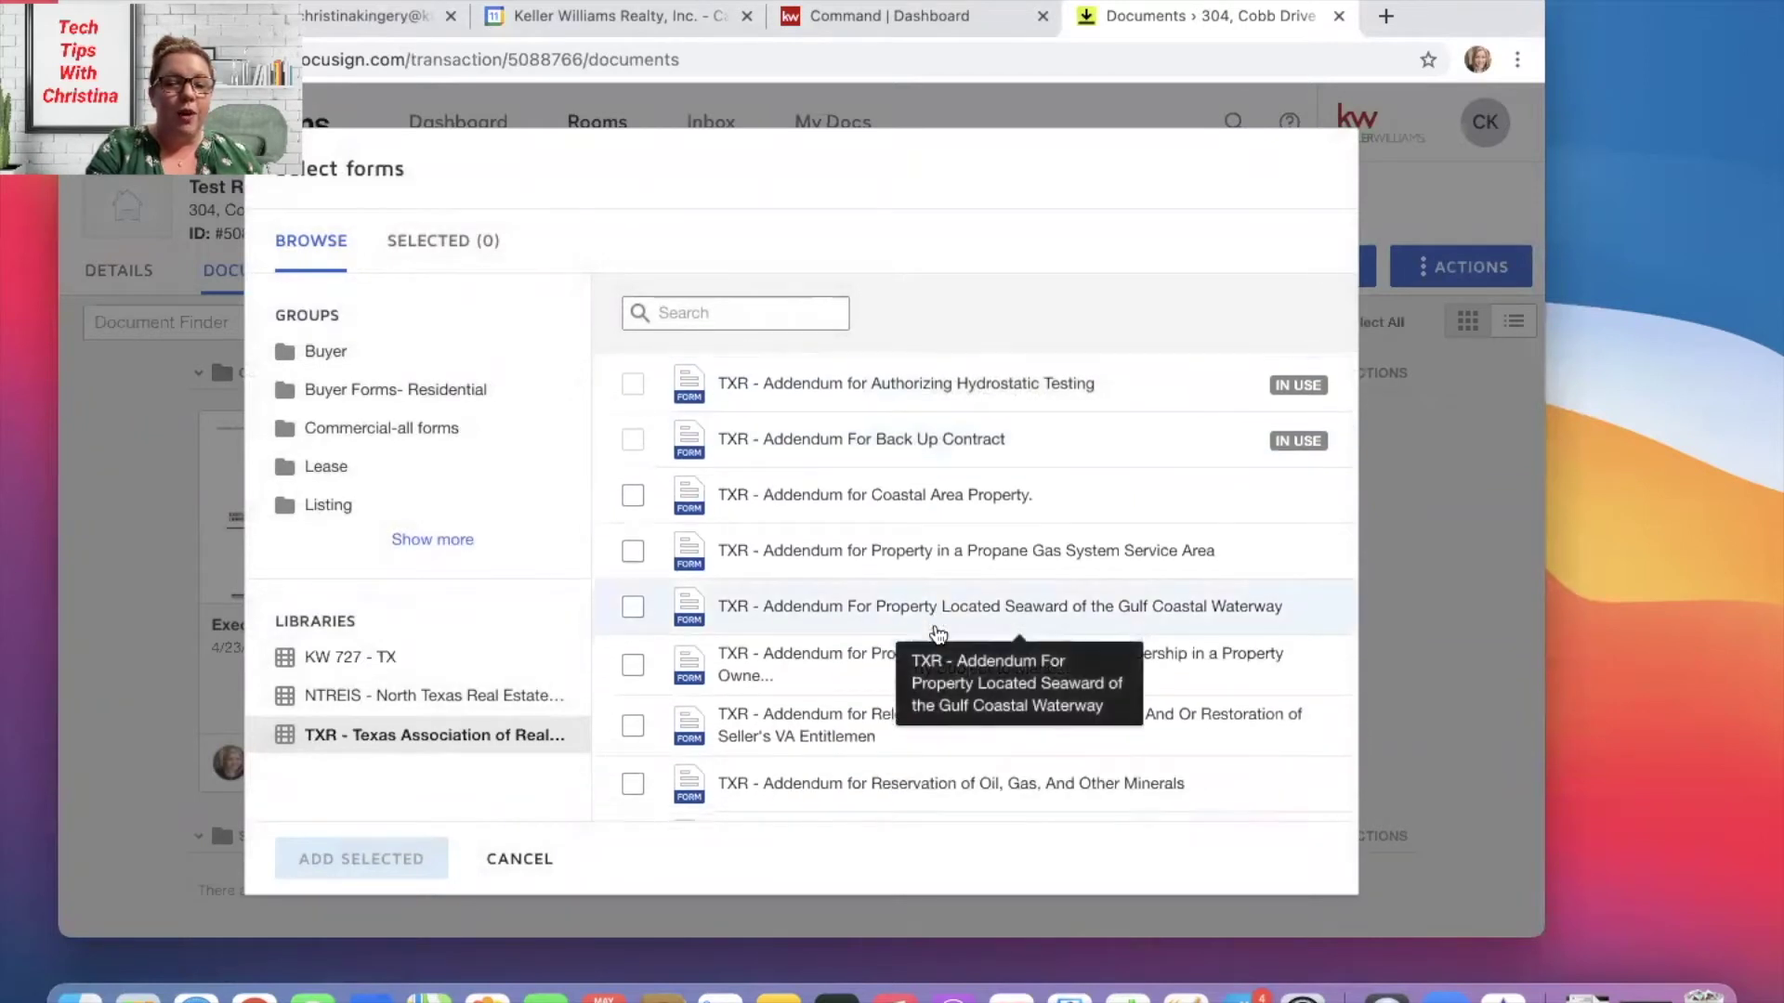
scroll(938, 634, down, 15)
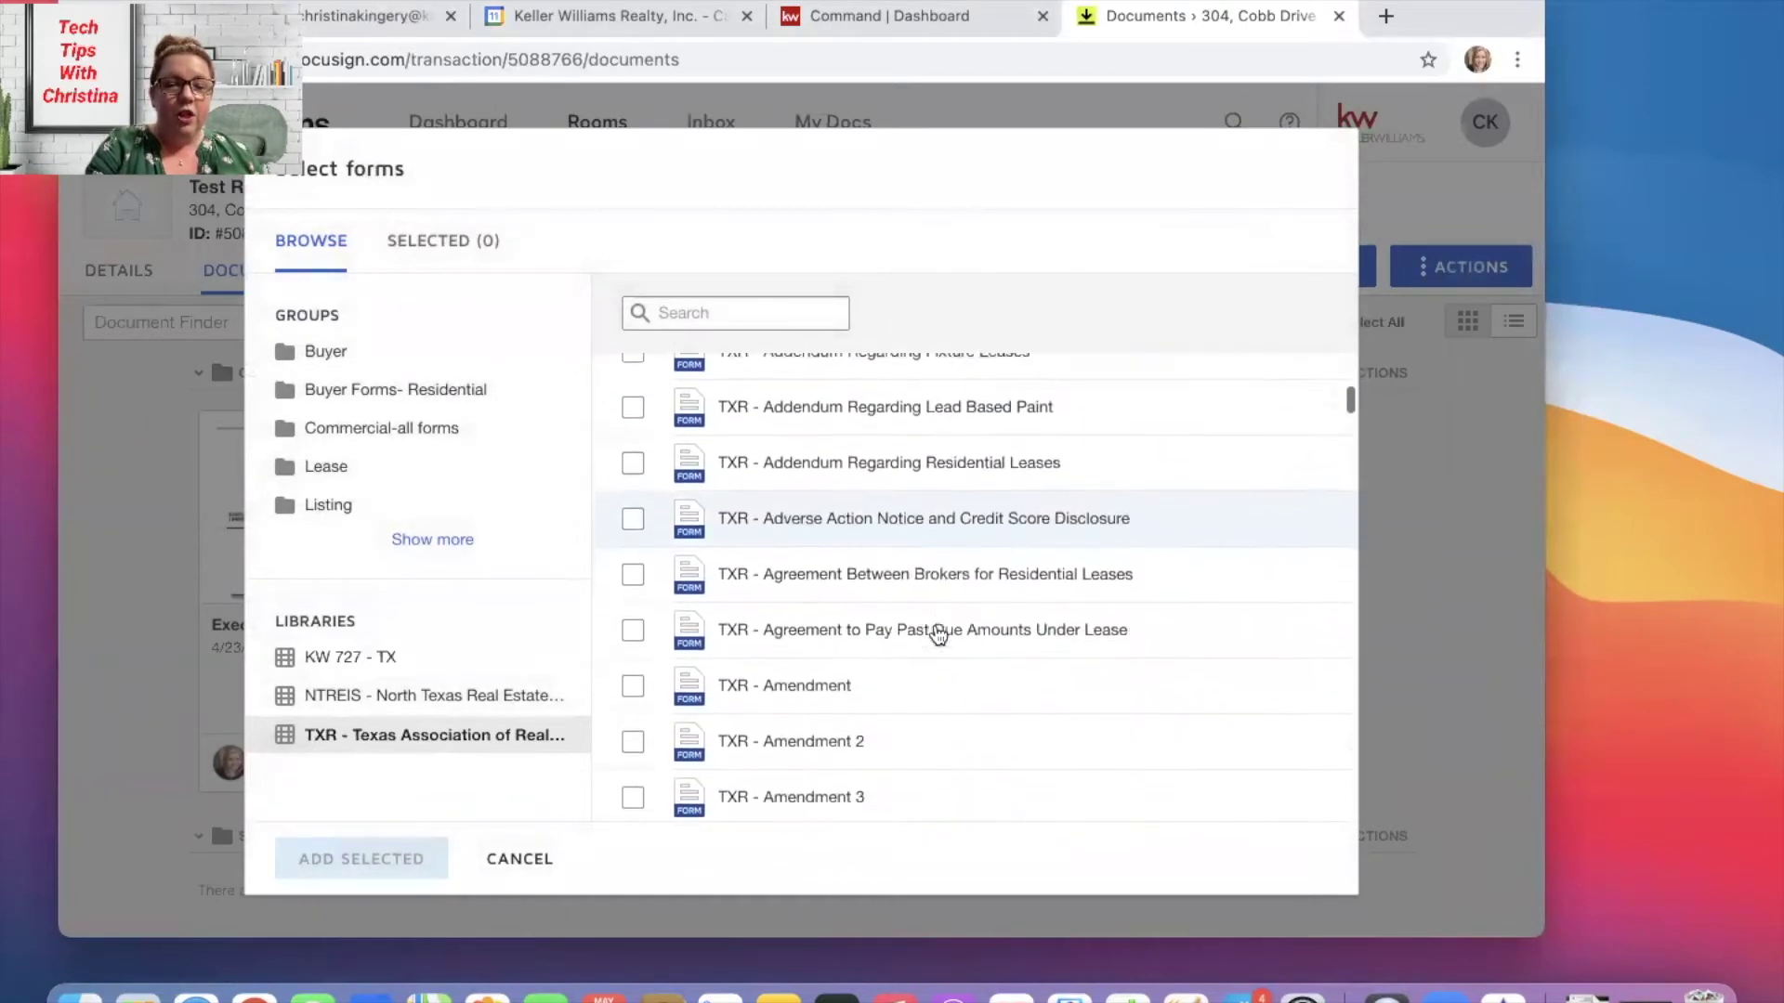
scroll(938, 628, down, 3)
scroll(939, 628, up, 15)
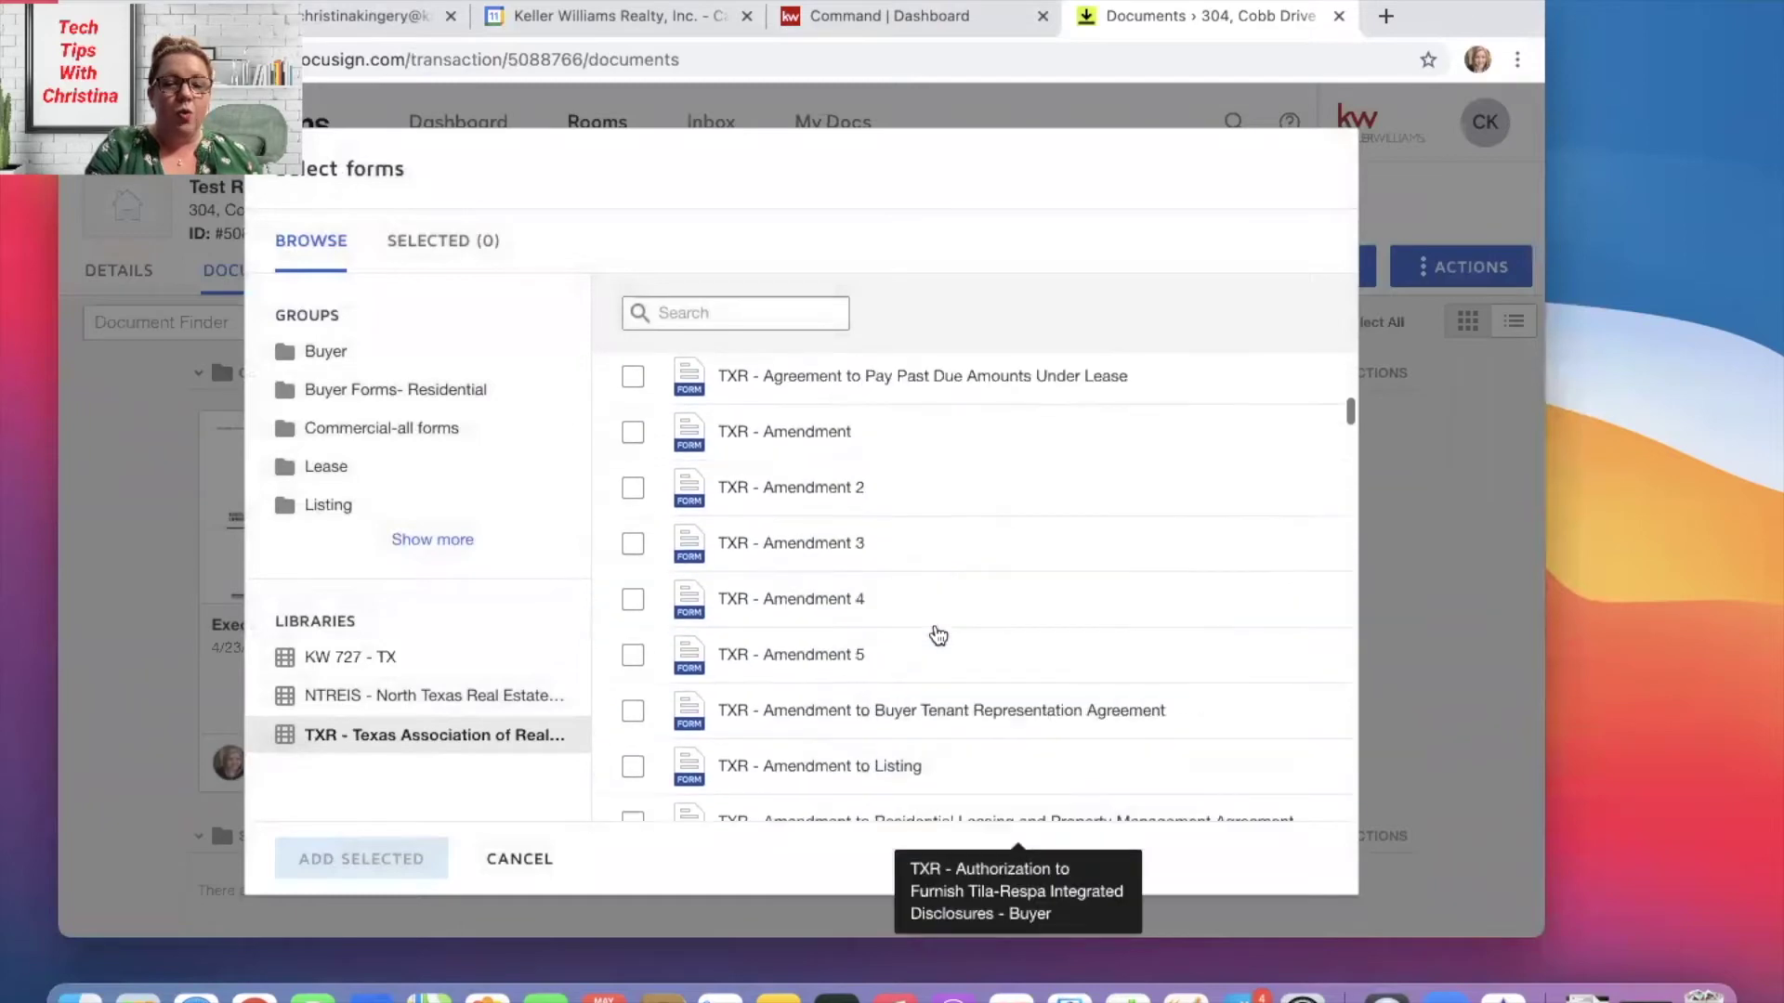
click(772, 312)
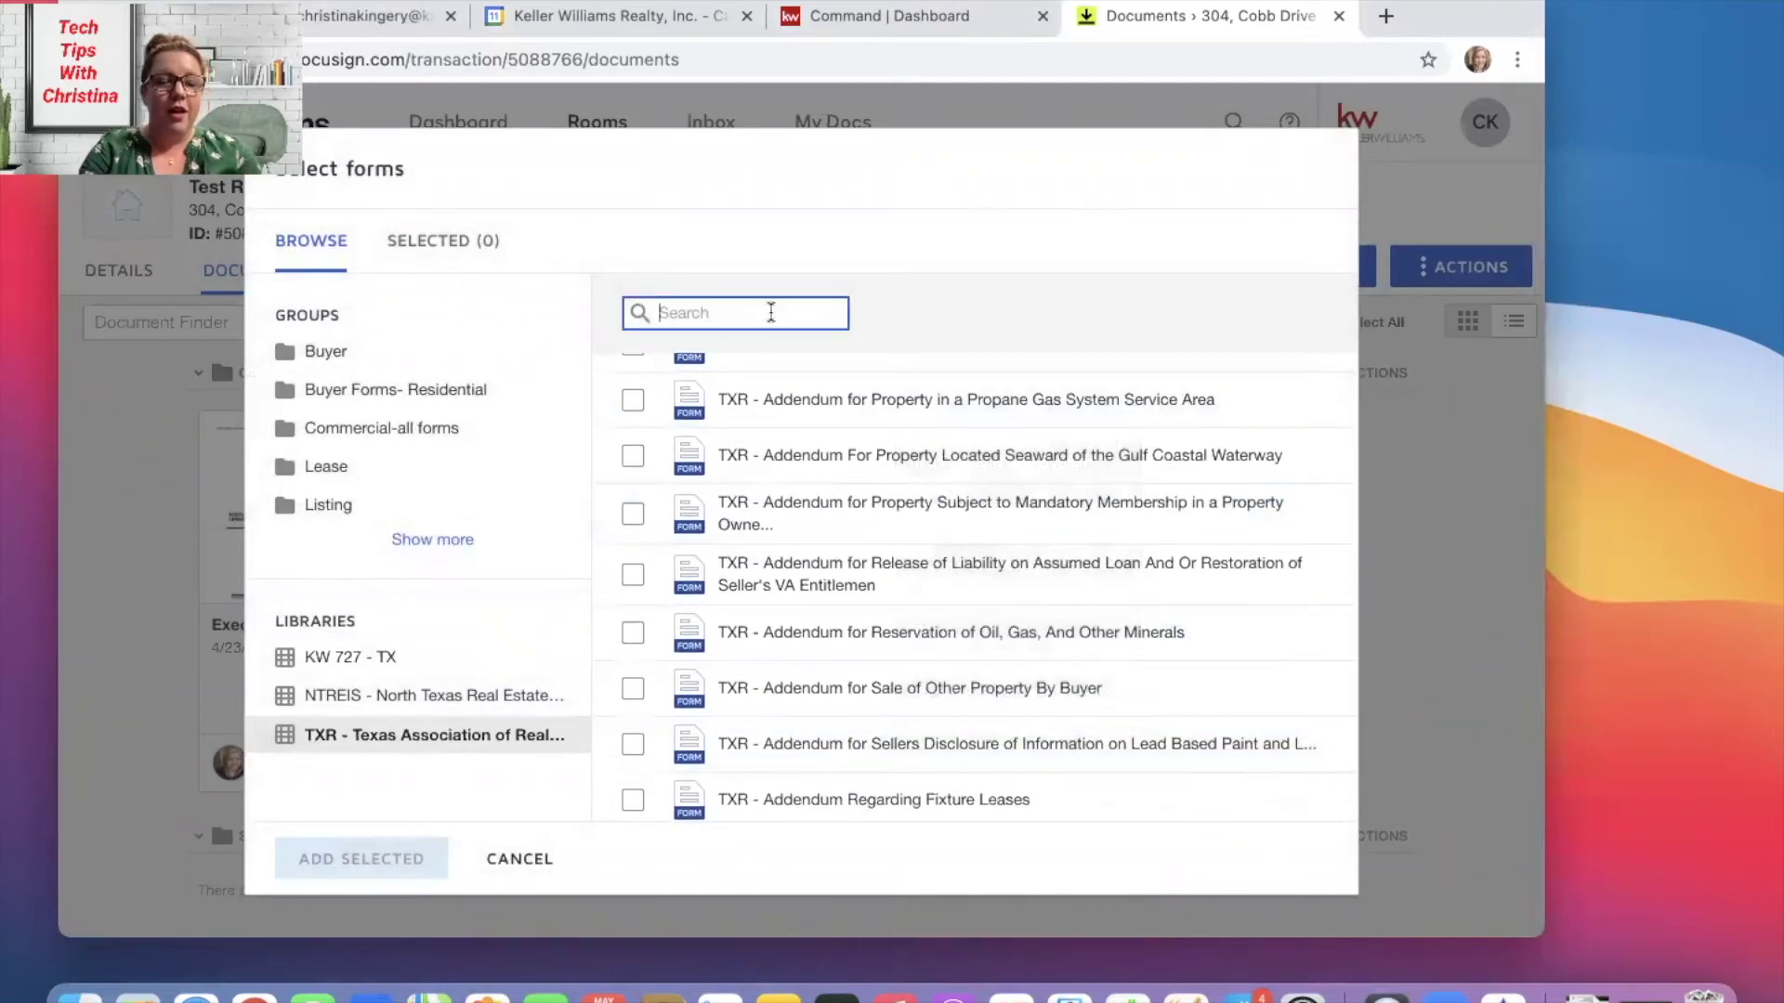
text(res)
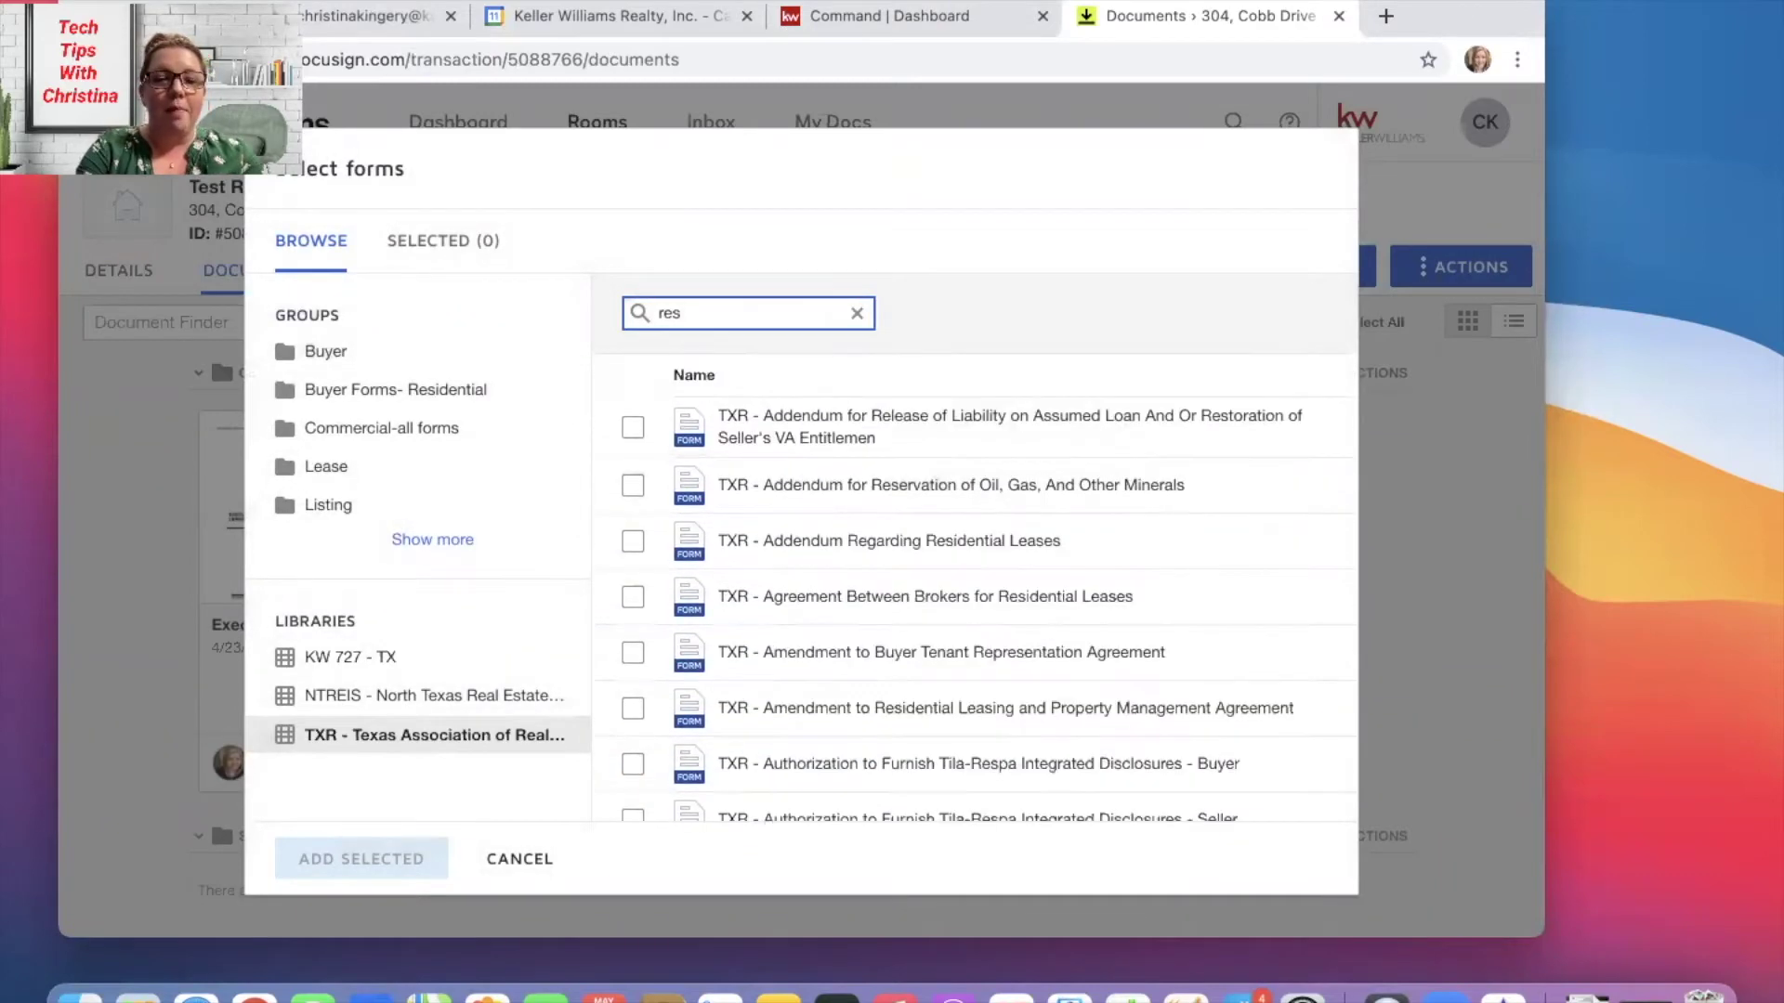
text(i)
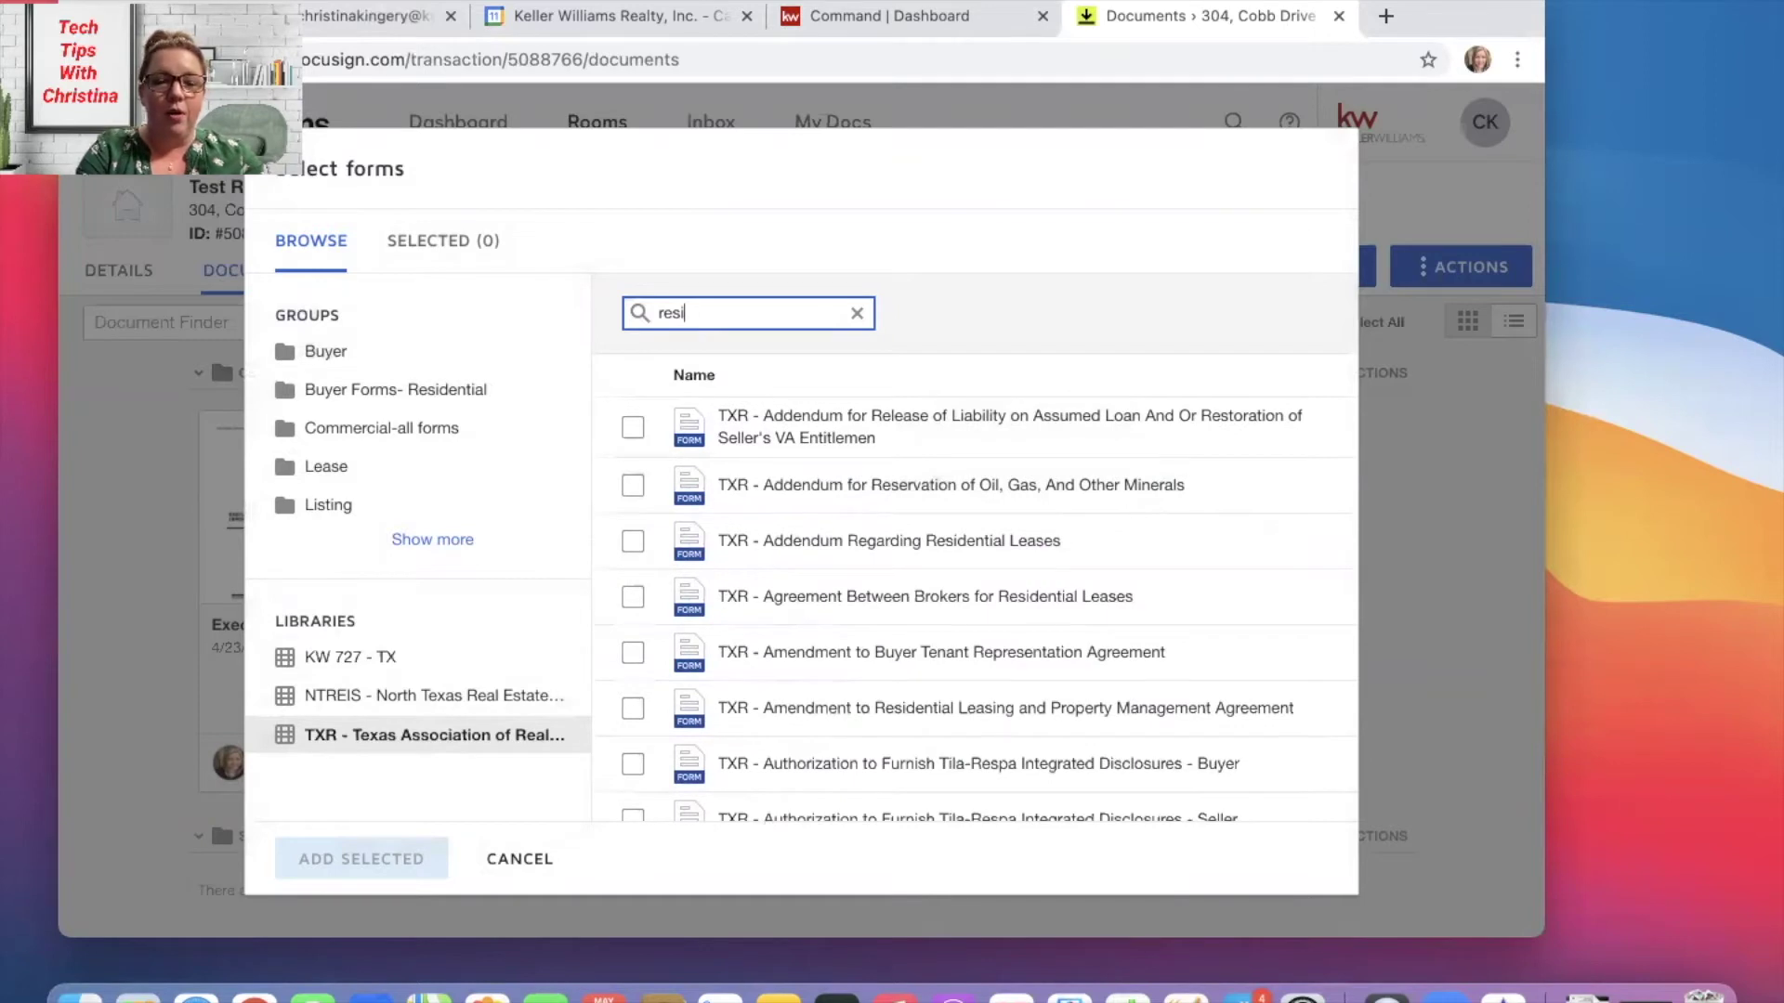
text(dential)
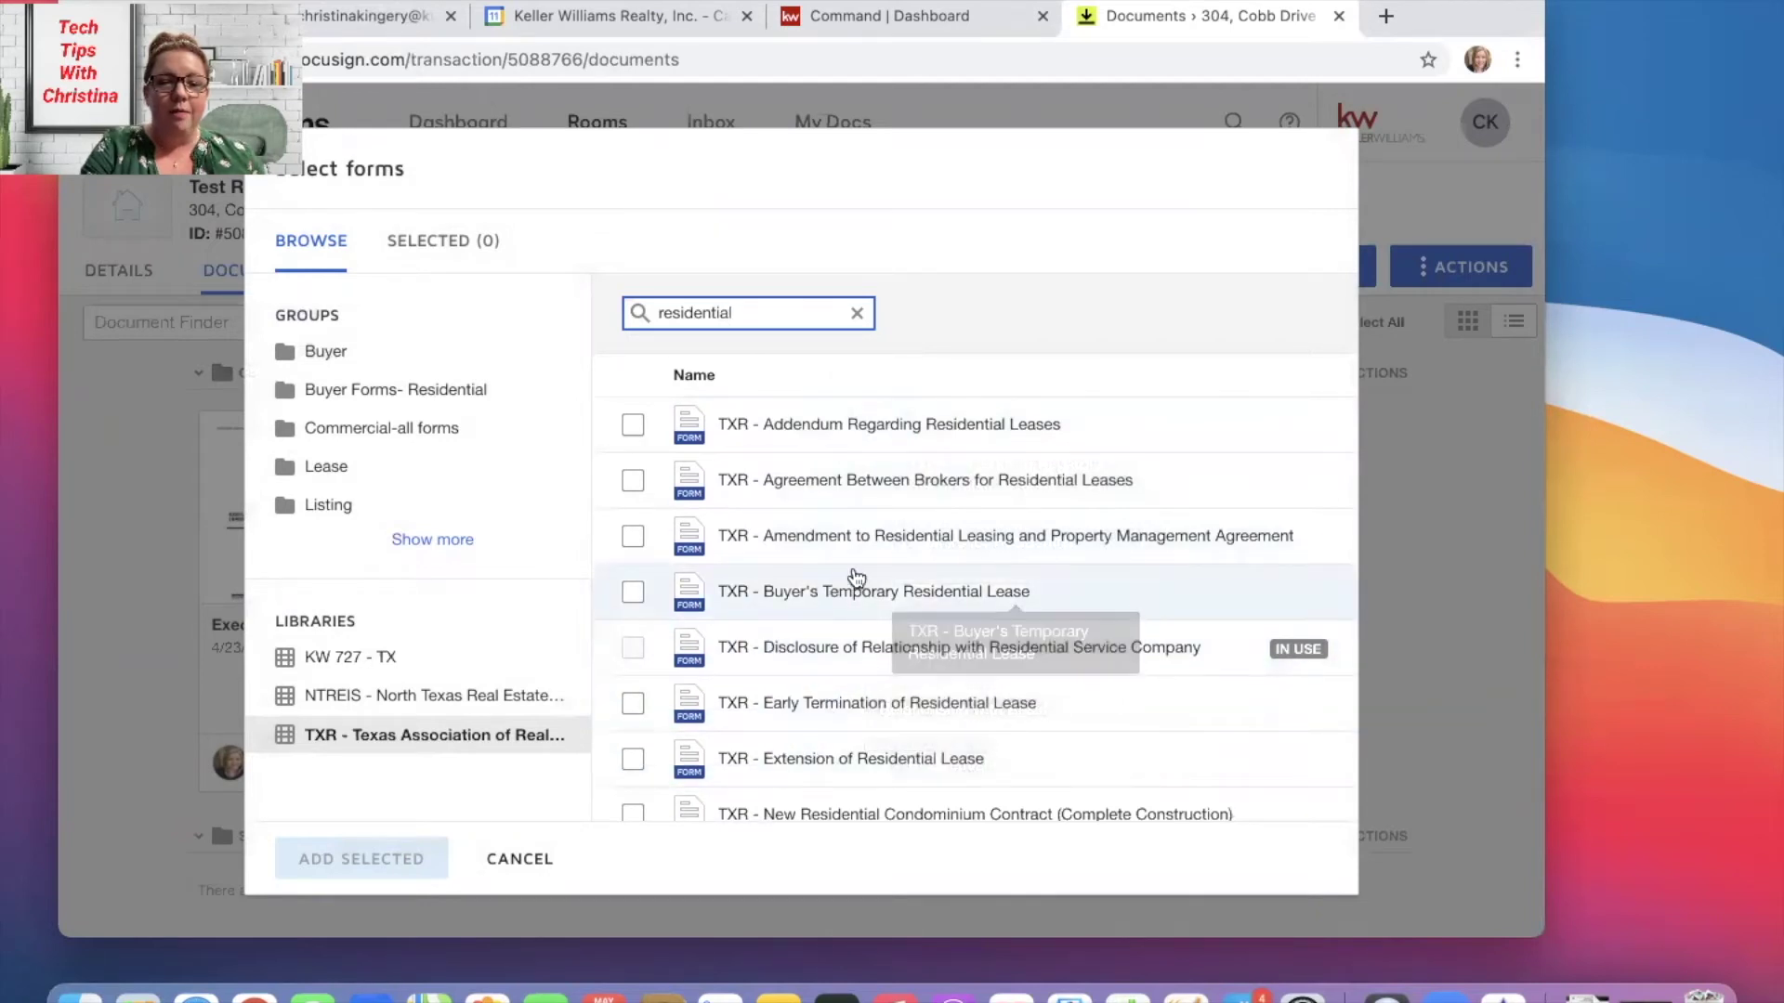
scroll(853, 580, down, 1)
scroll(855, 578, down, 8)
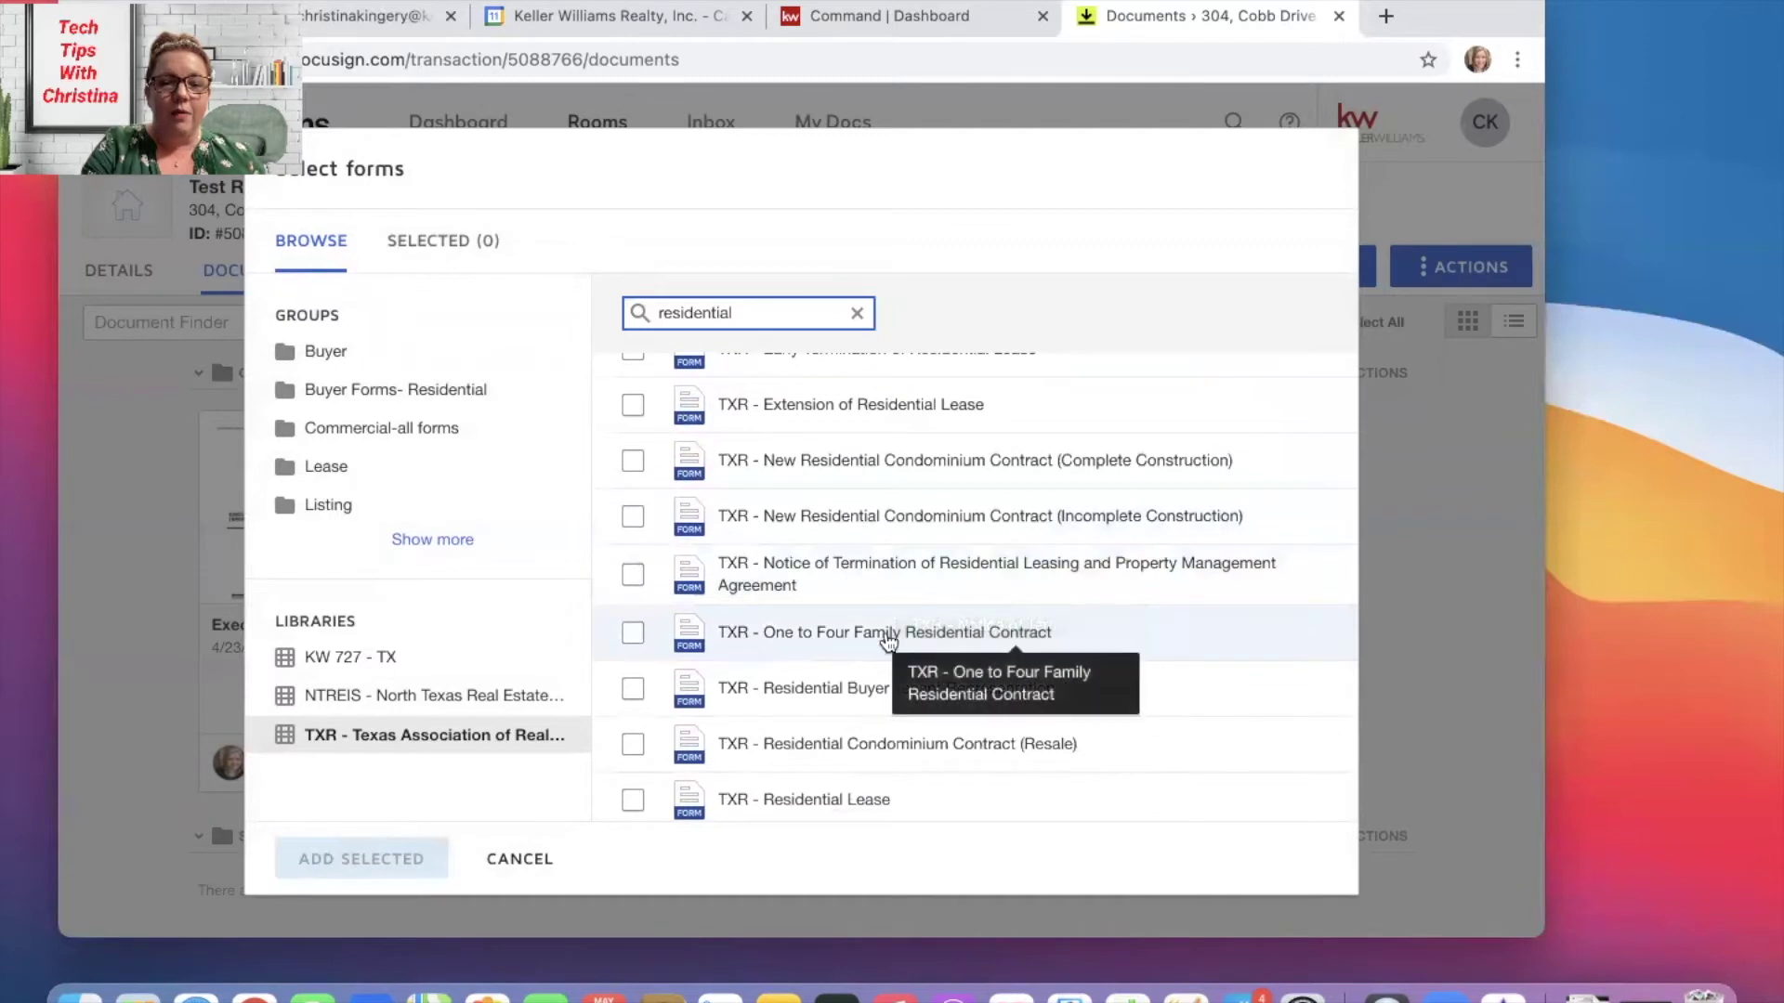
click(634, 633)
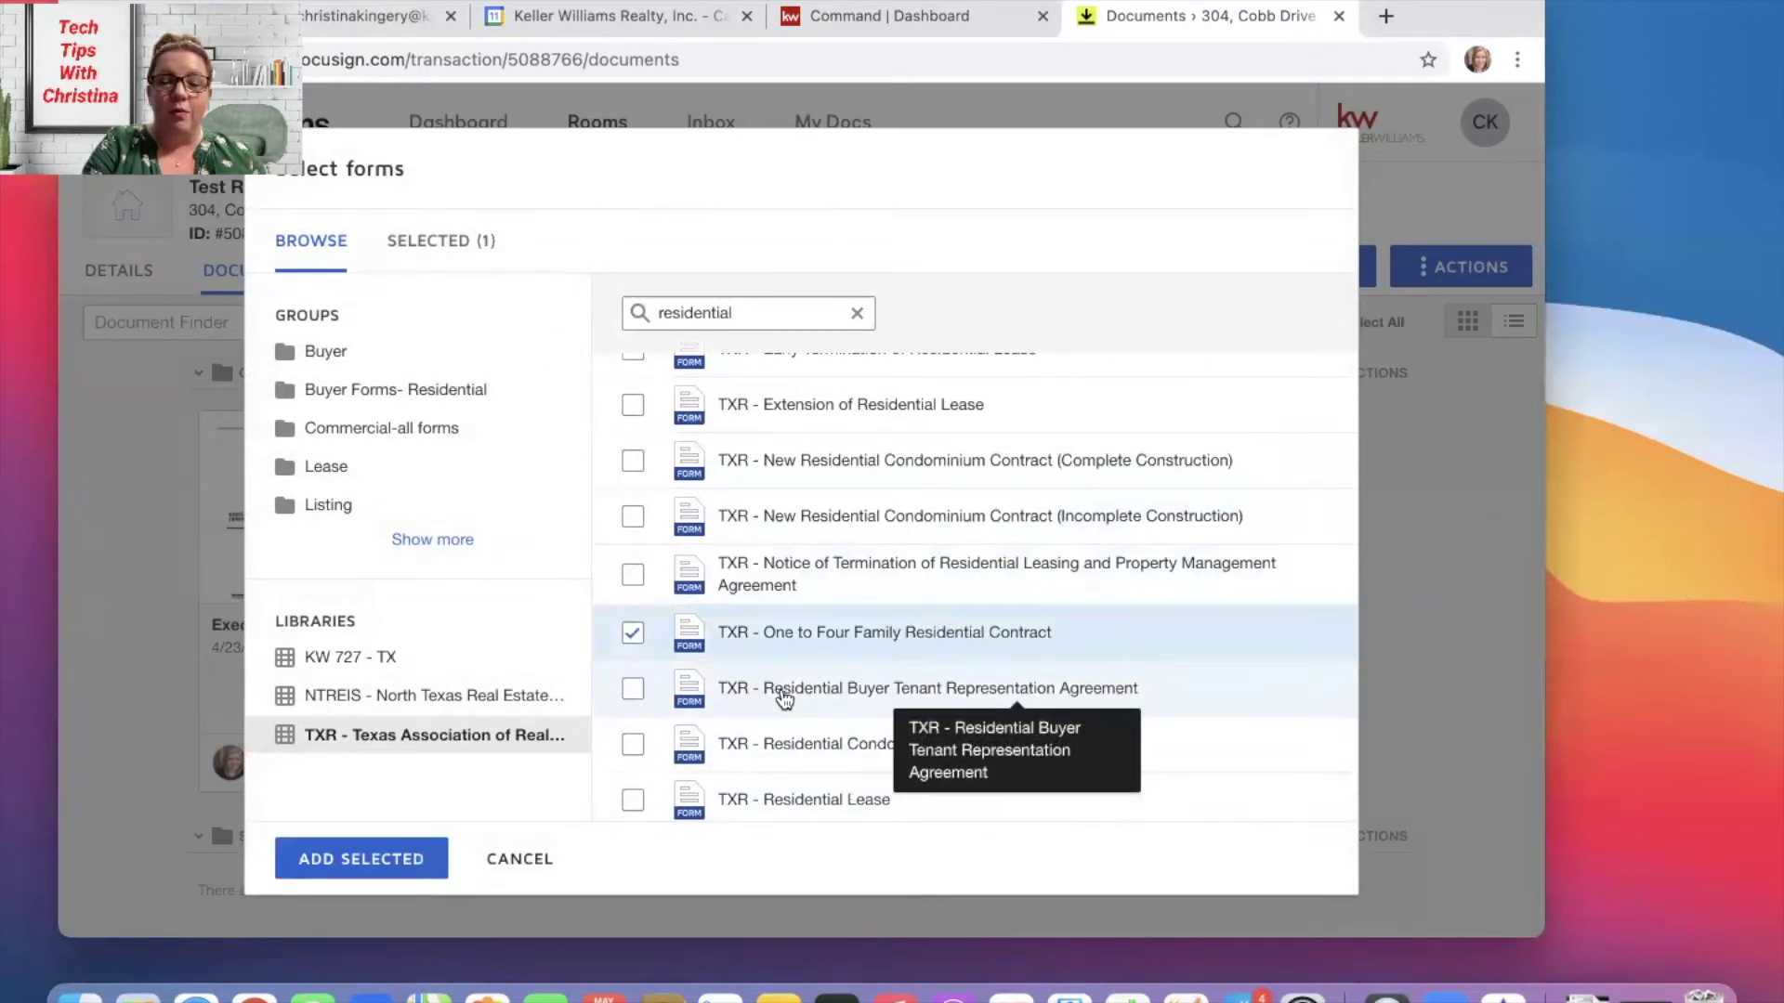
click(634, 693)
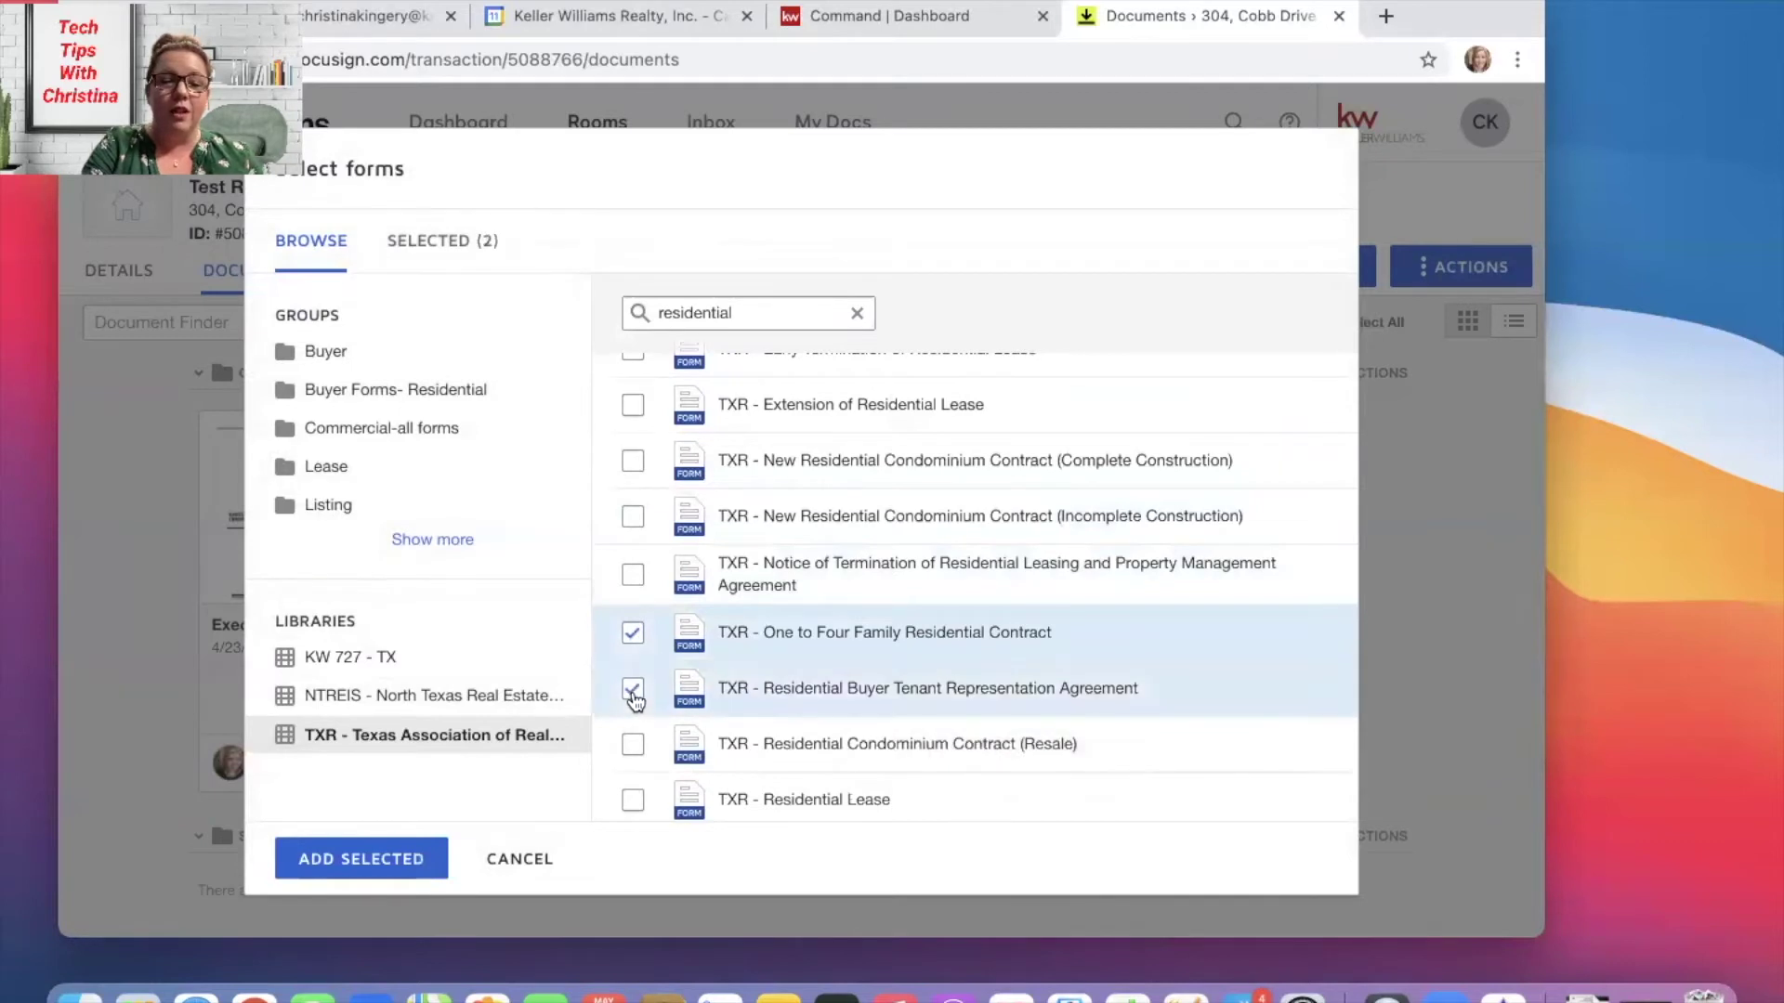
Add both selected forms to the room and scroll down to Room Docs.
click(398, 852)
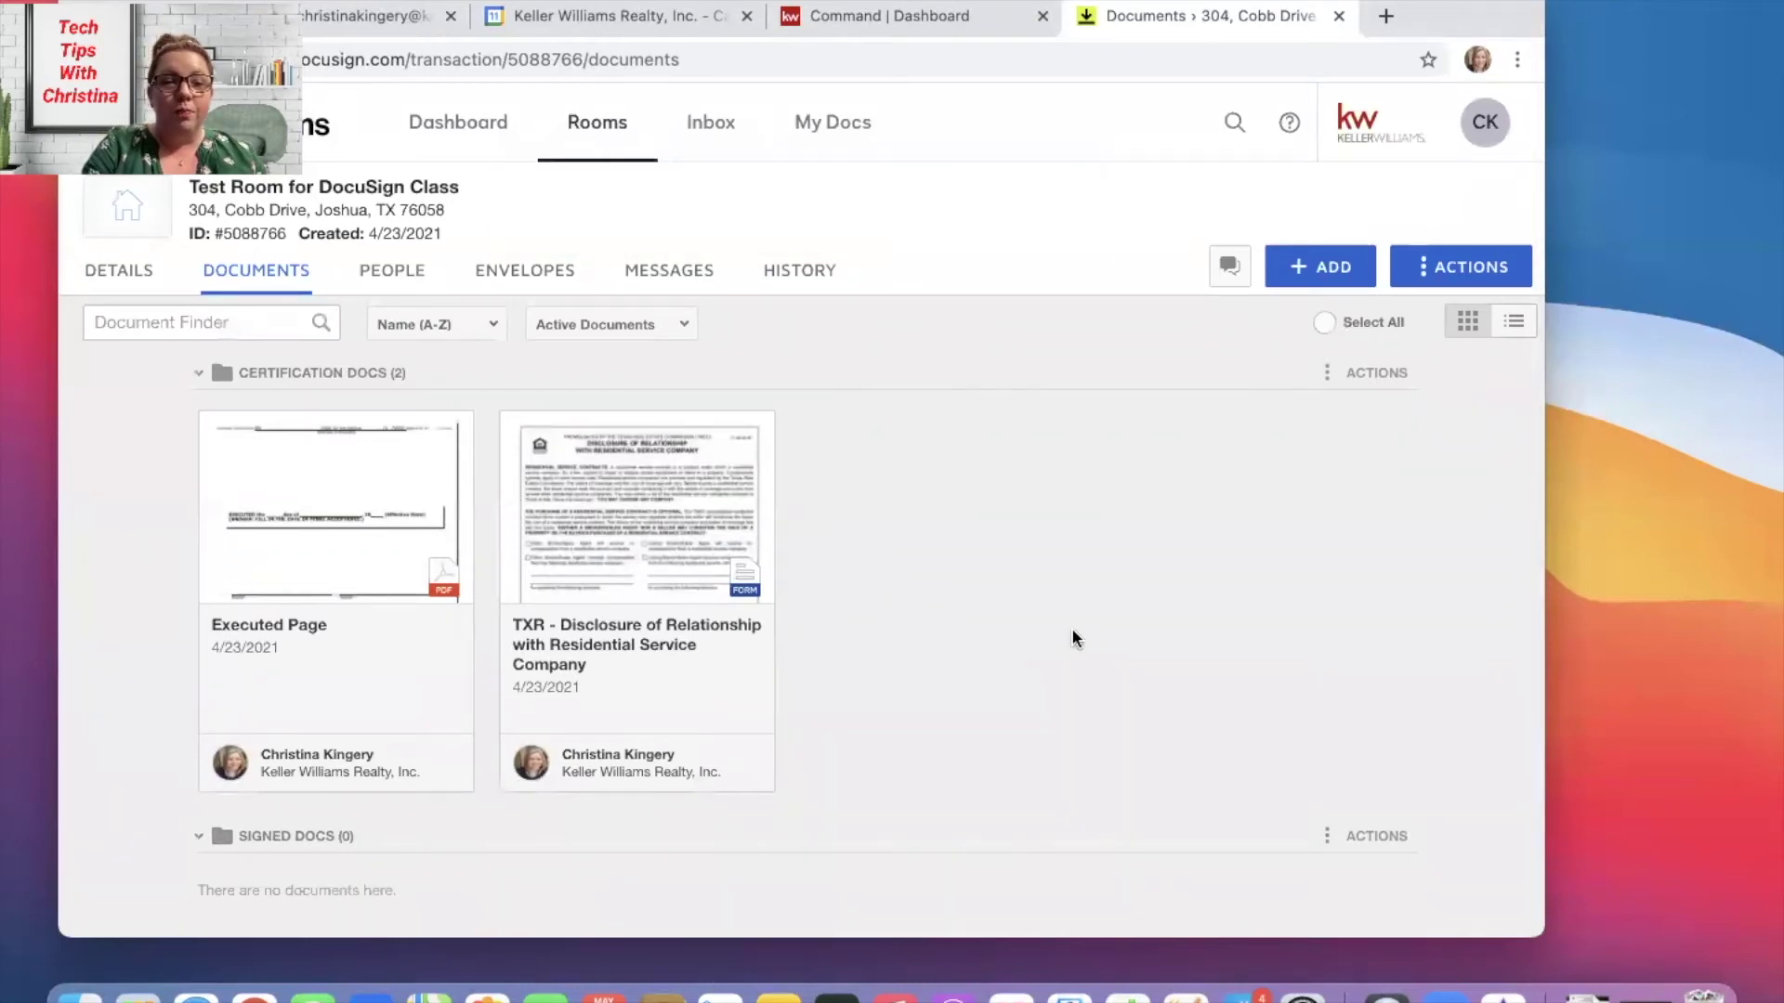
scroll(1072, 638, down, 10)
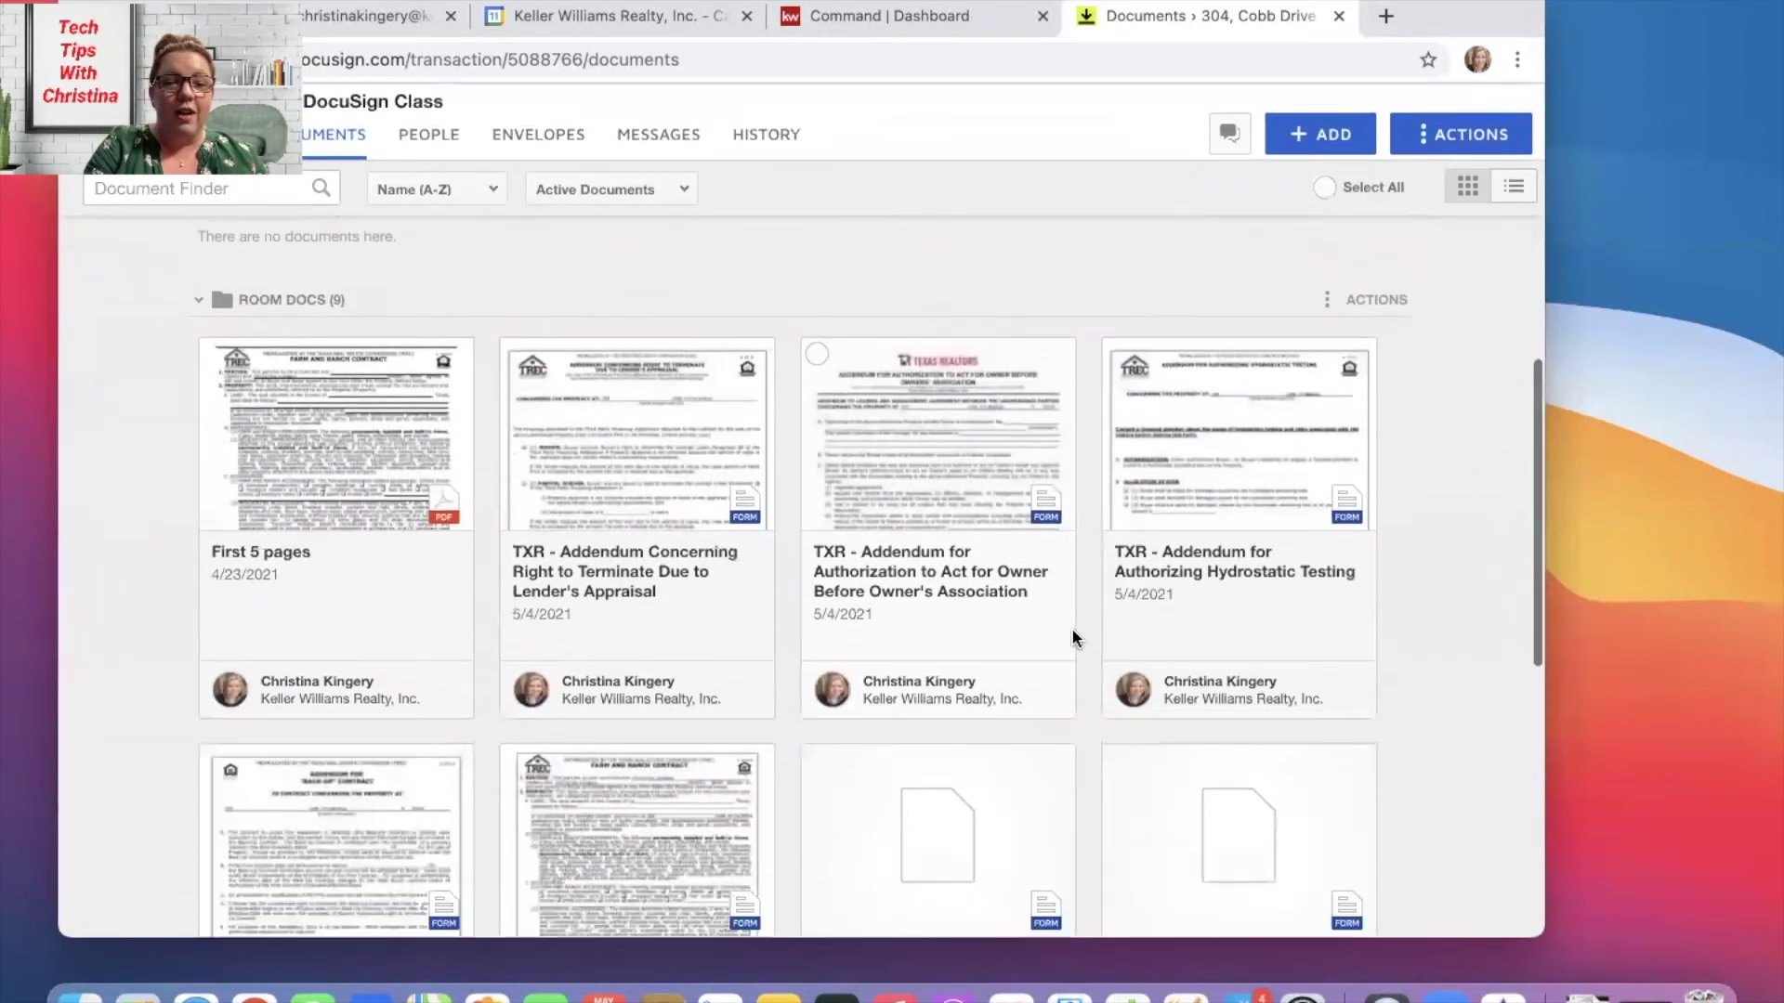
scroll(1073, 636, down, 4)
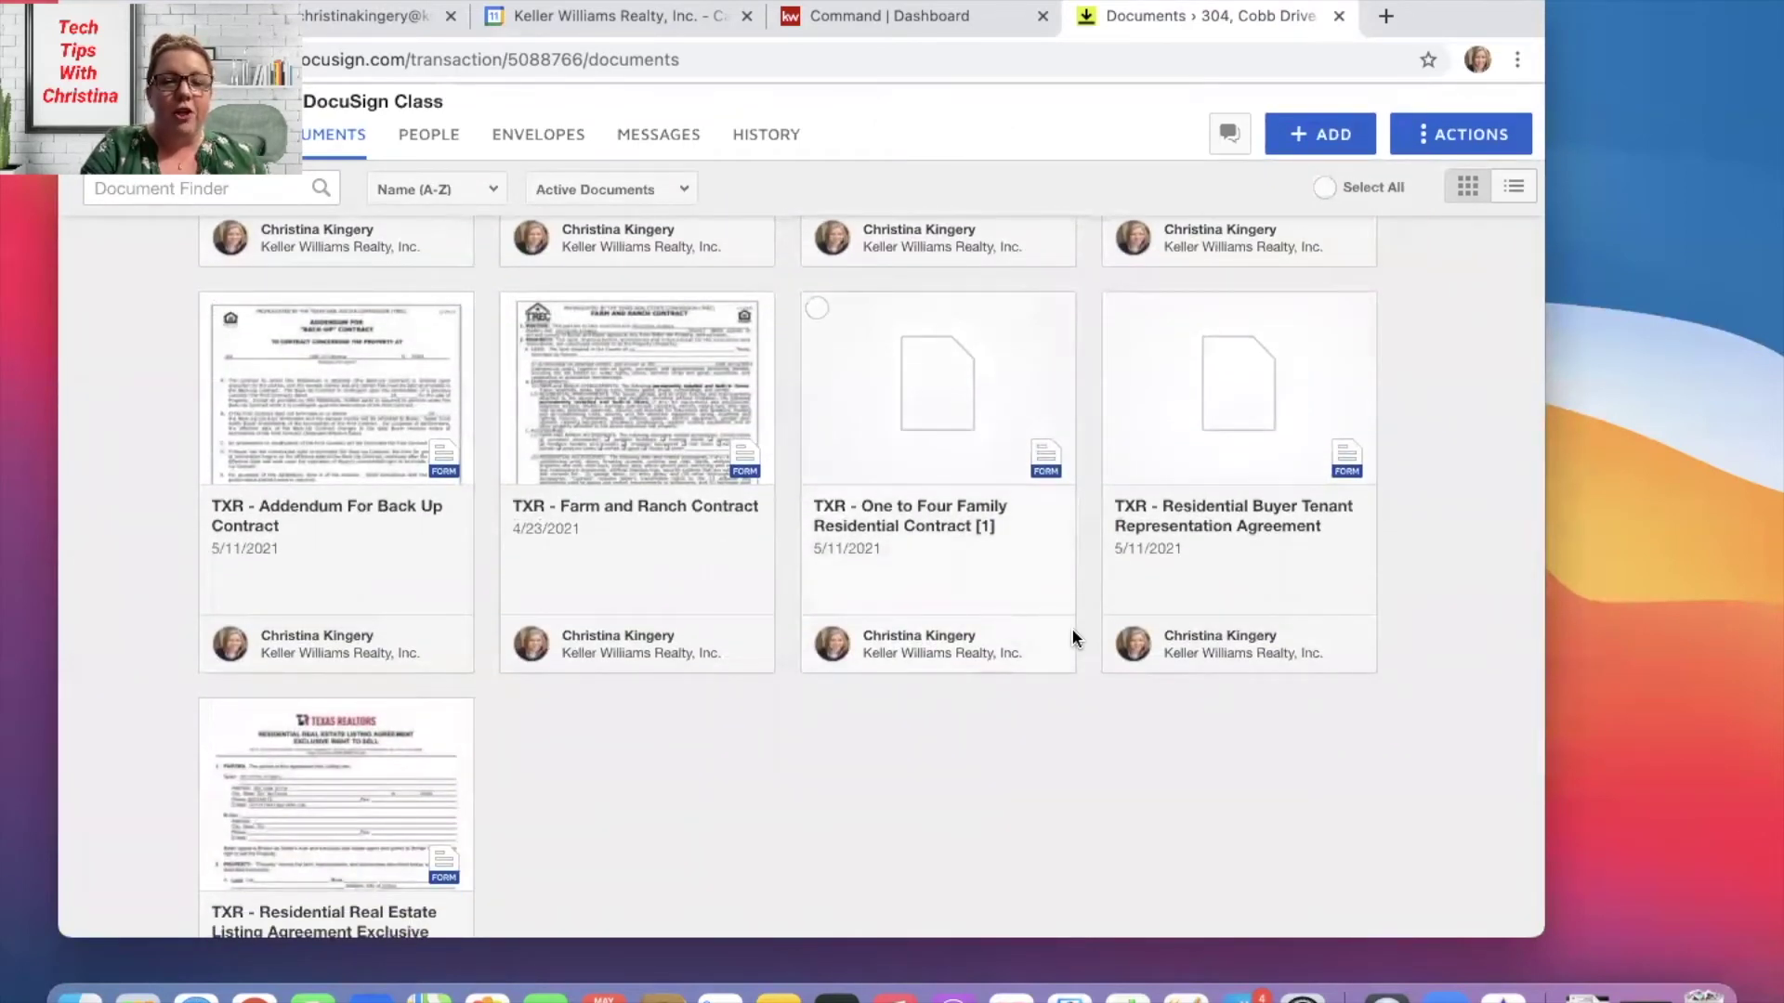
scroll(1073, 637, down, 1)
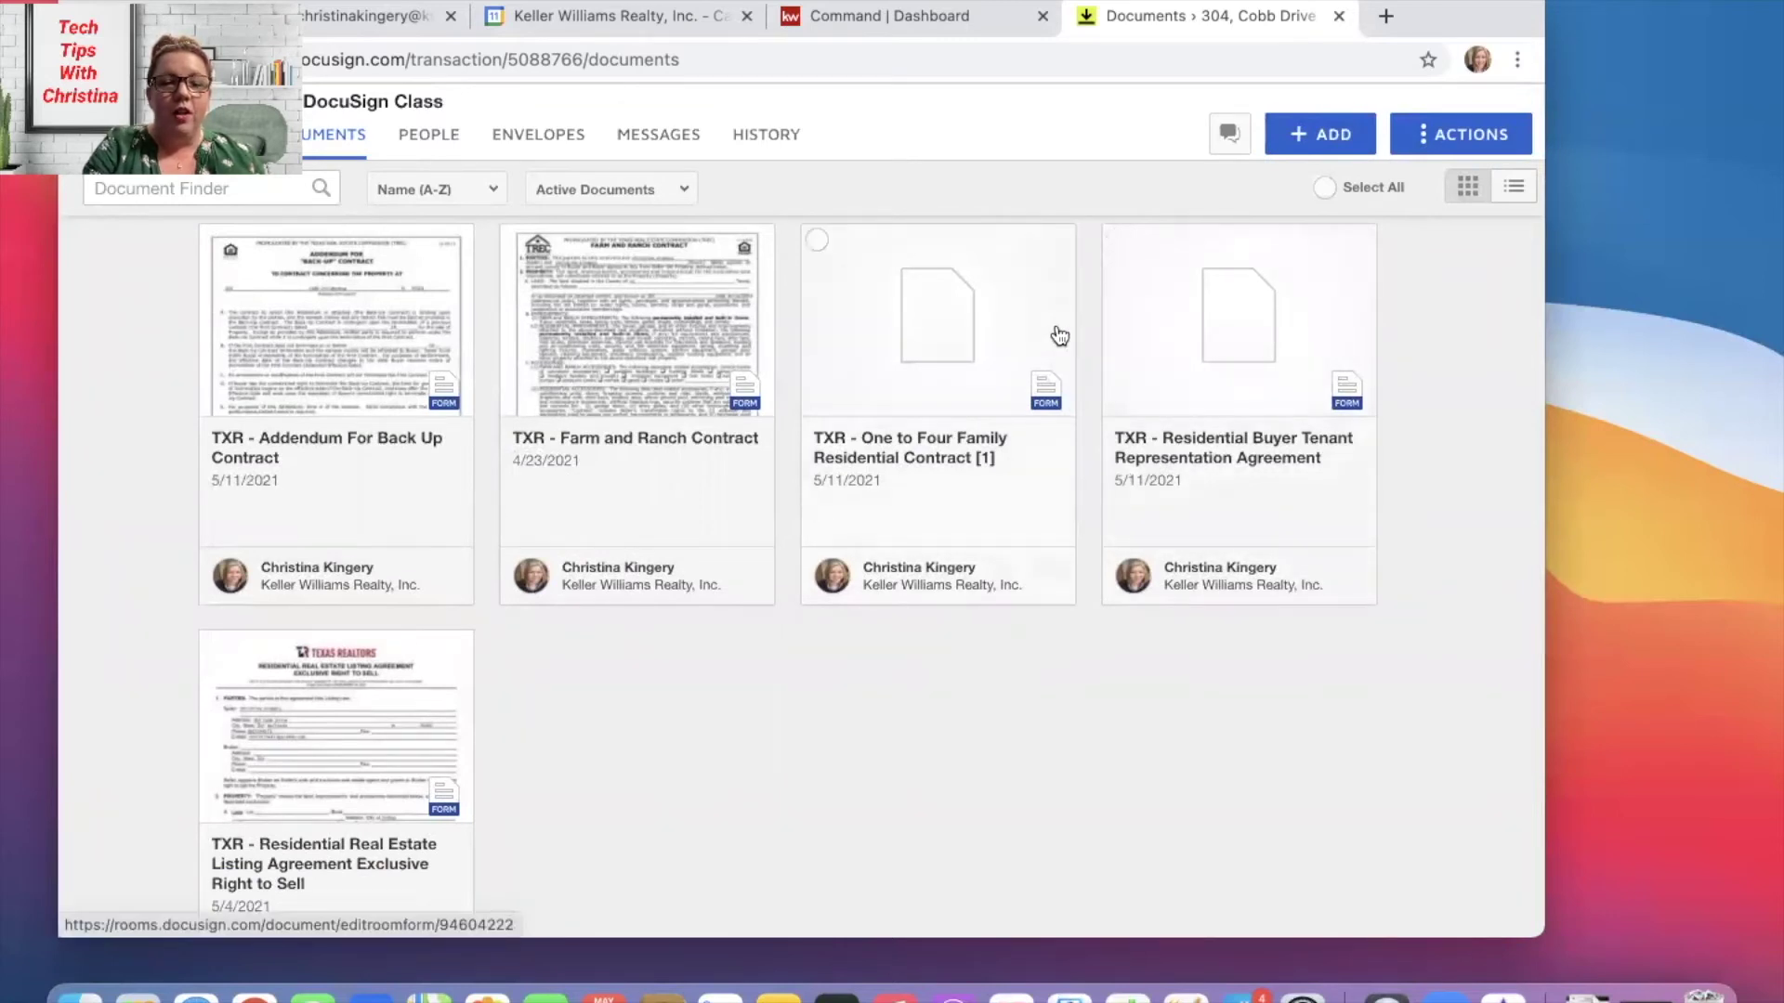
Open the One to Four Family Residential Contract from Room Docs for editing.
click(817, 240)
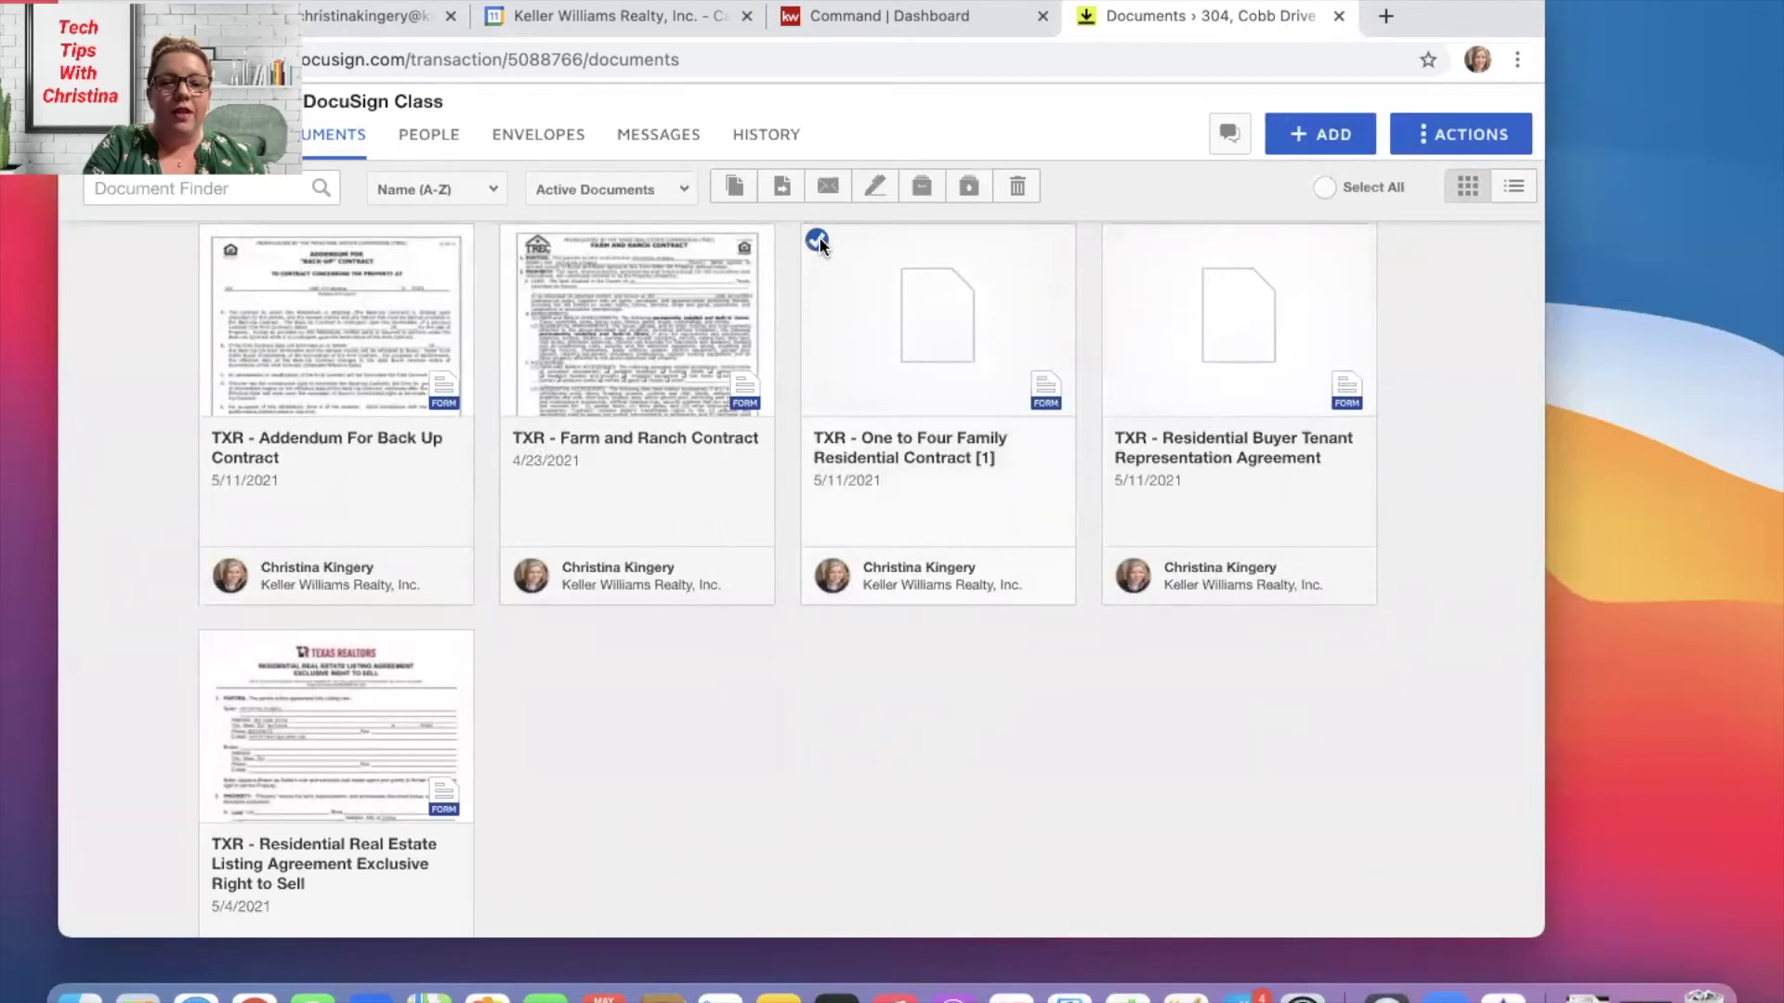
click(818, 239)
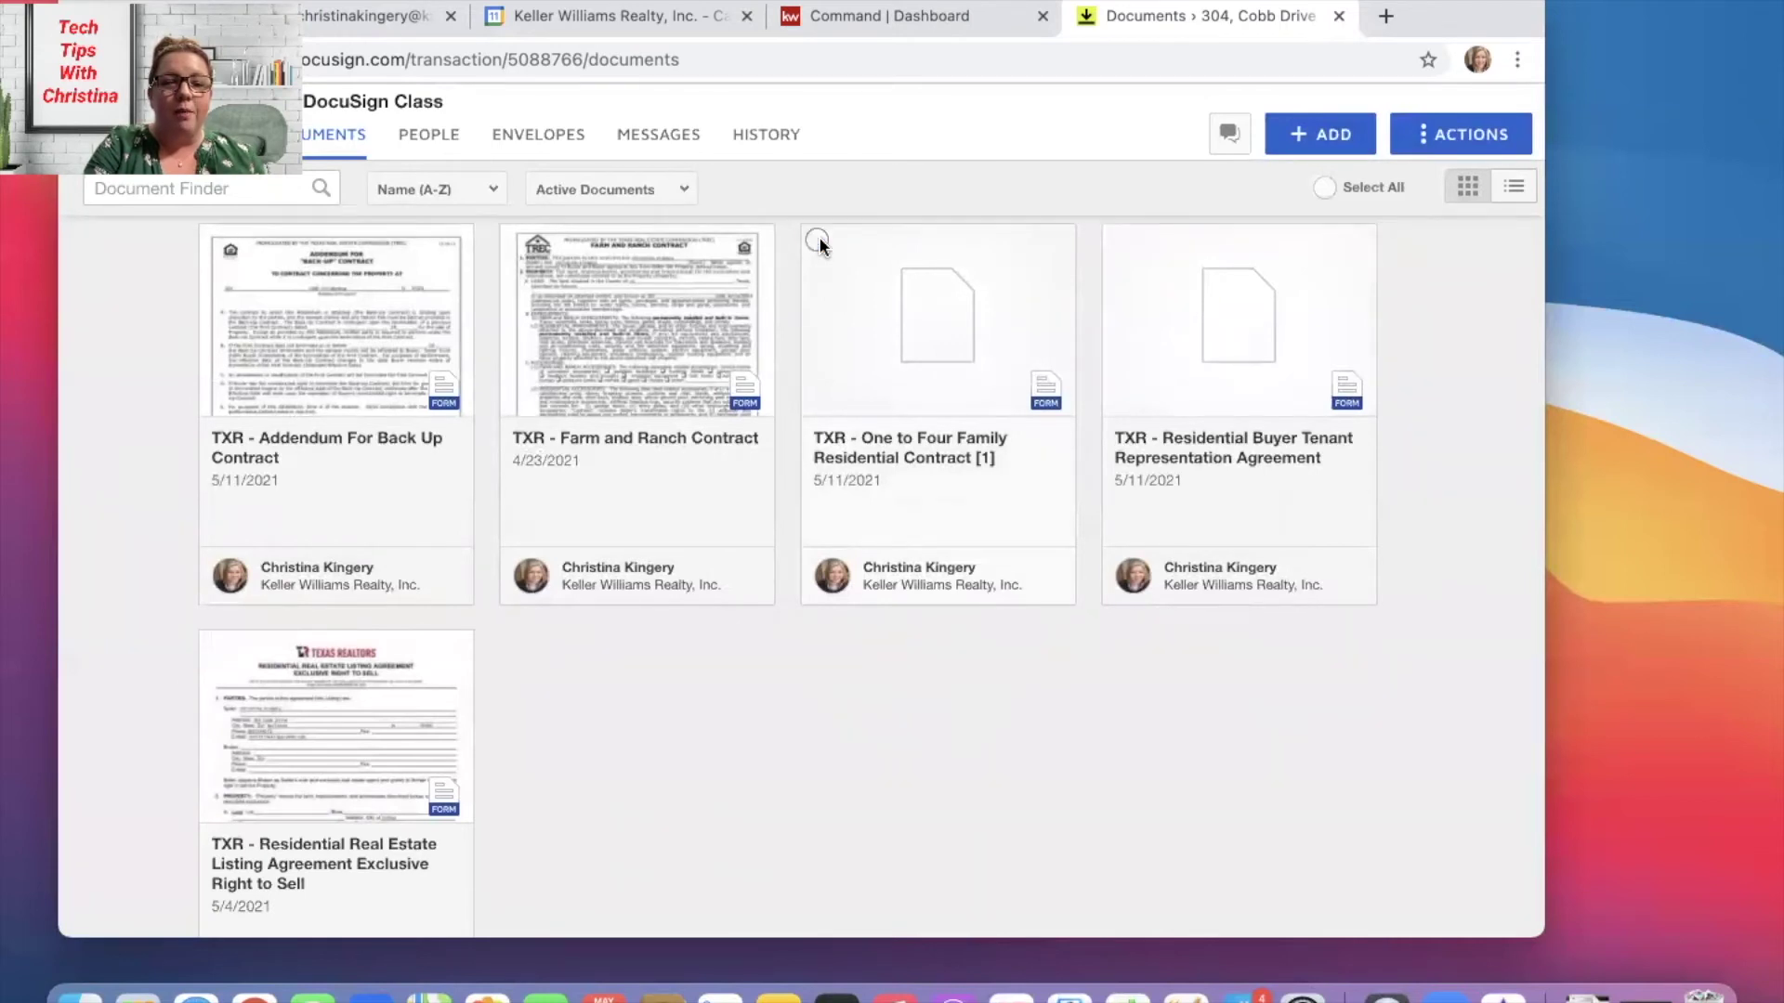
click(957, 308)
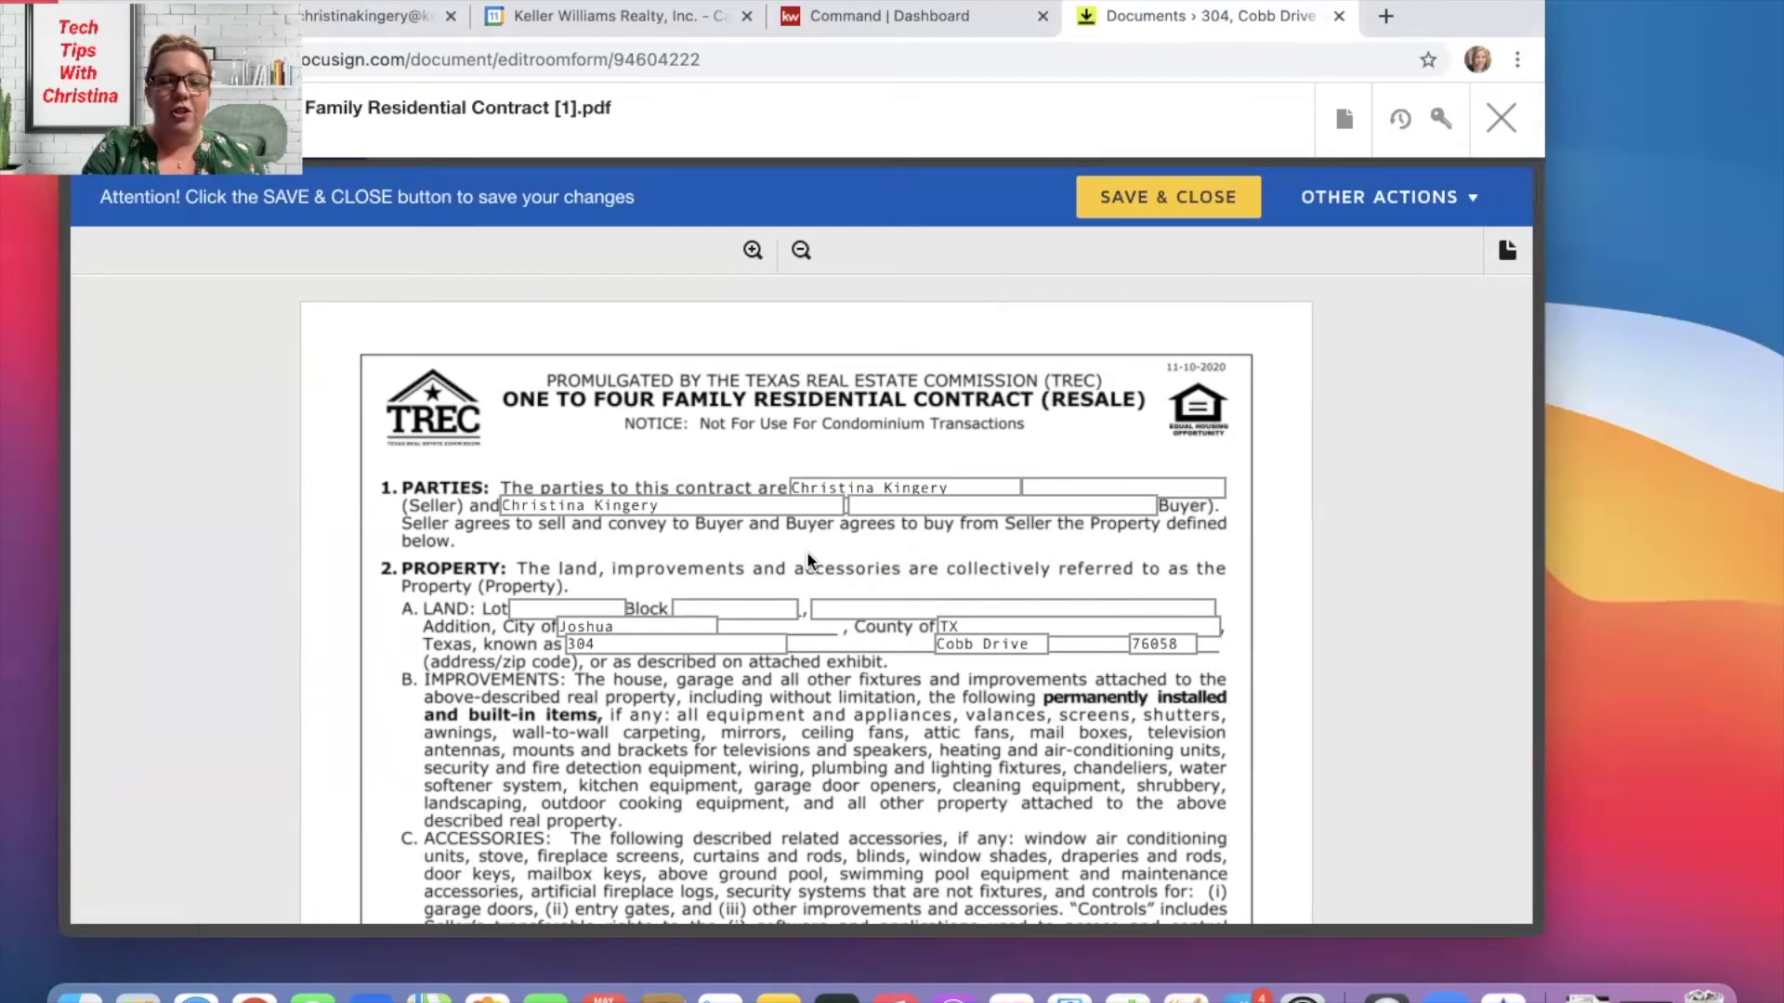
Review the prefilled contract fields and bring up the Document Actions menu.
scroll(806, 550, down, 3)
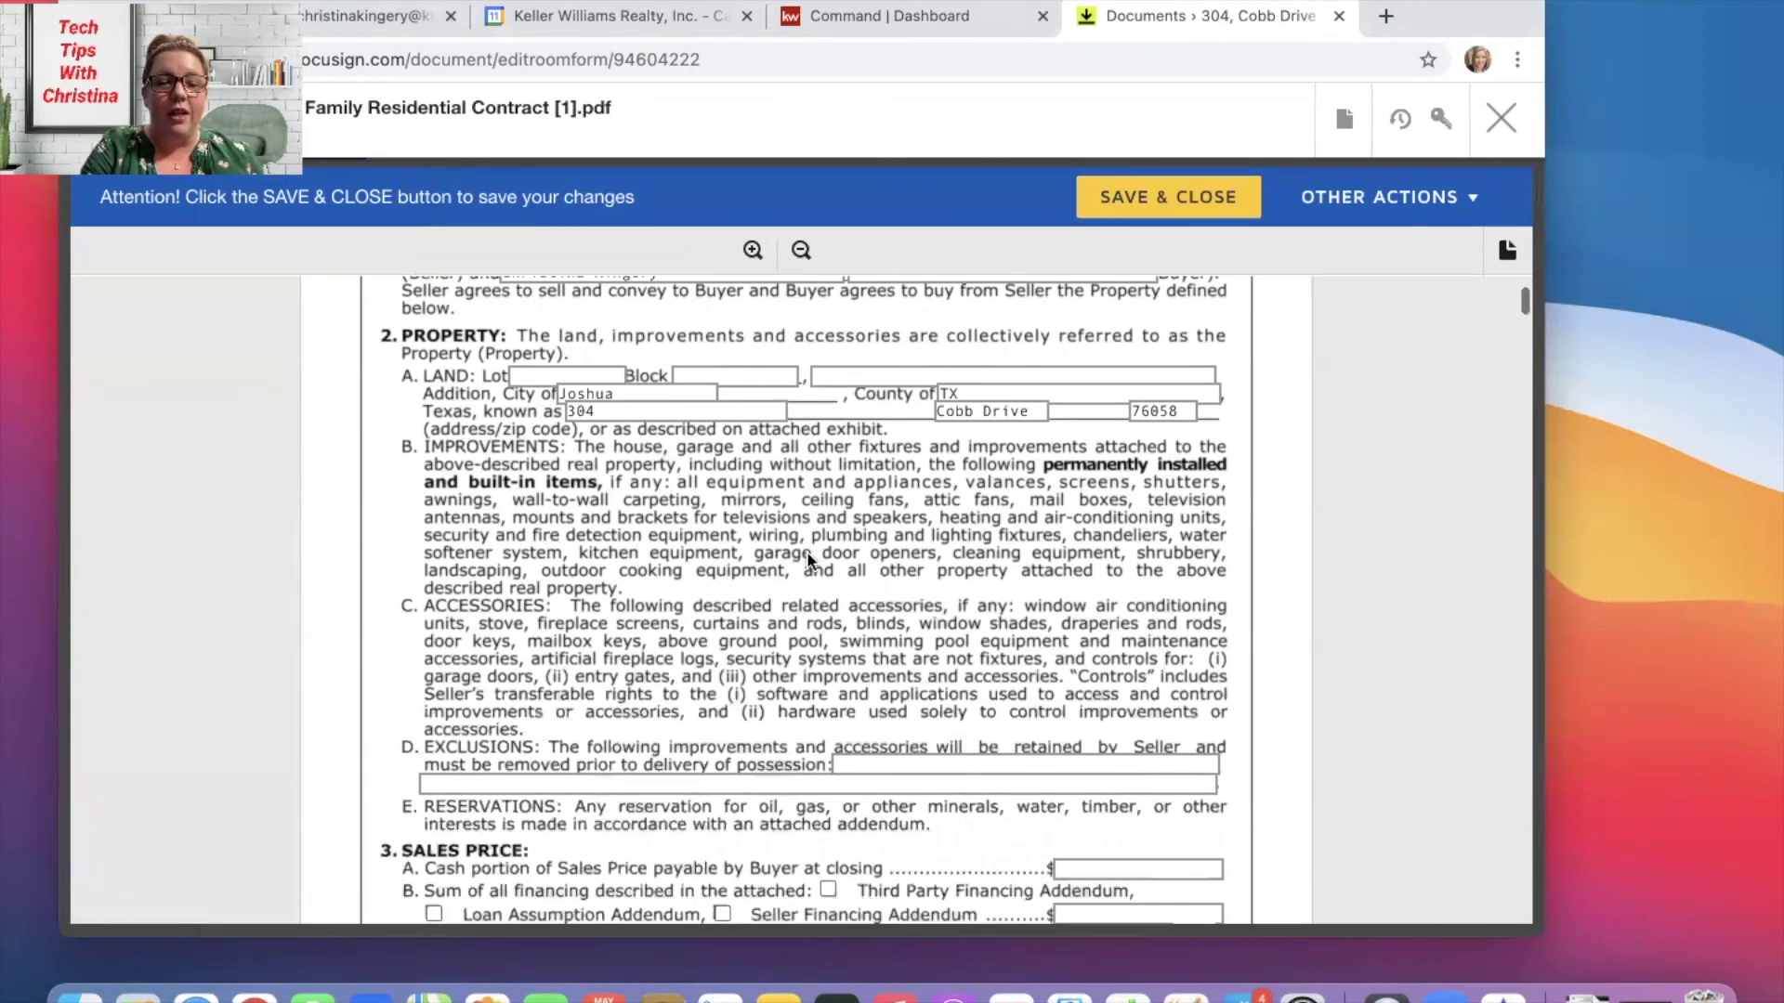
scroll(807, 558, up, 3)
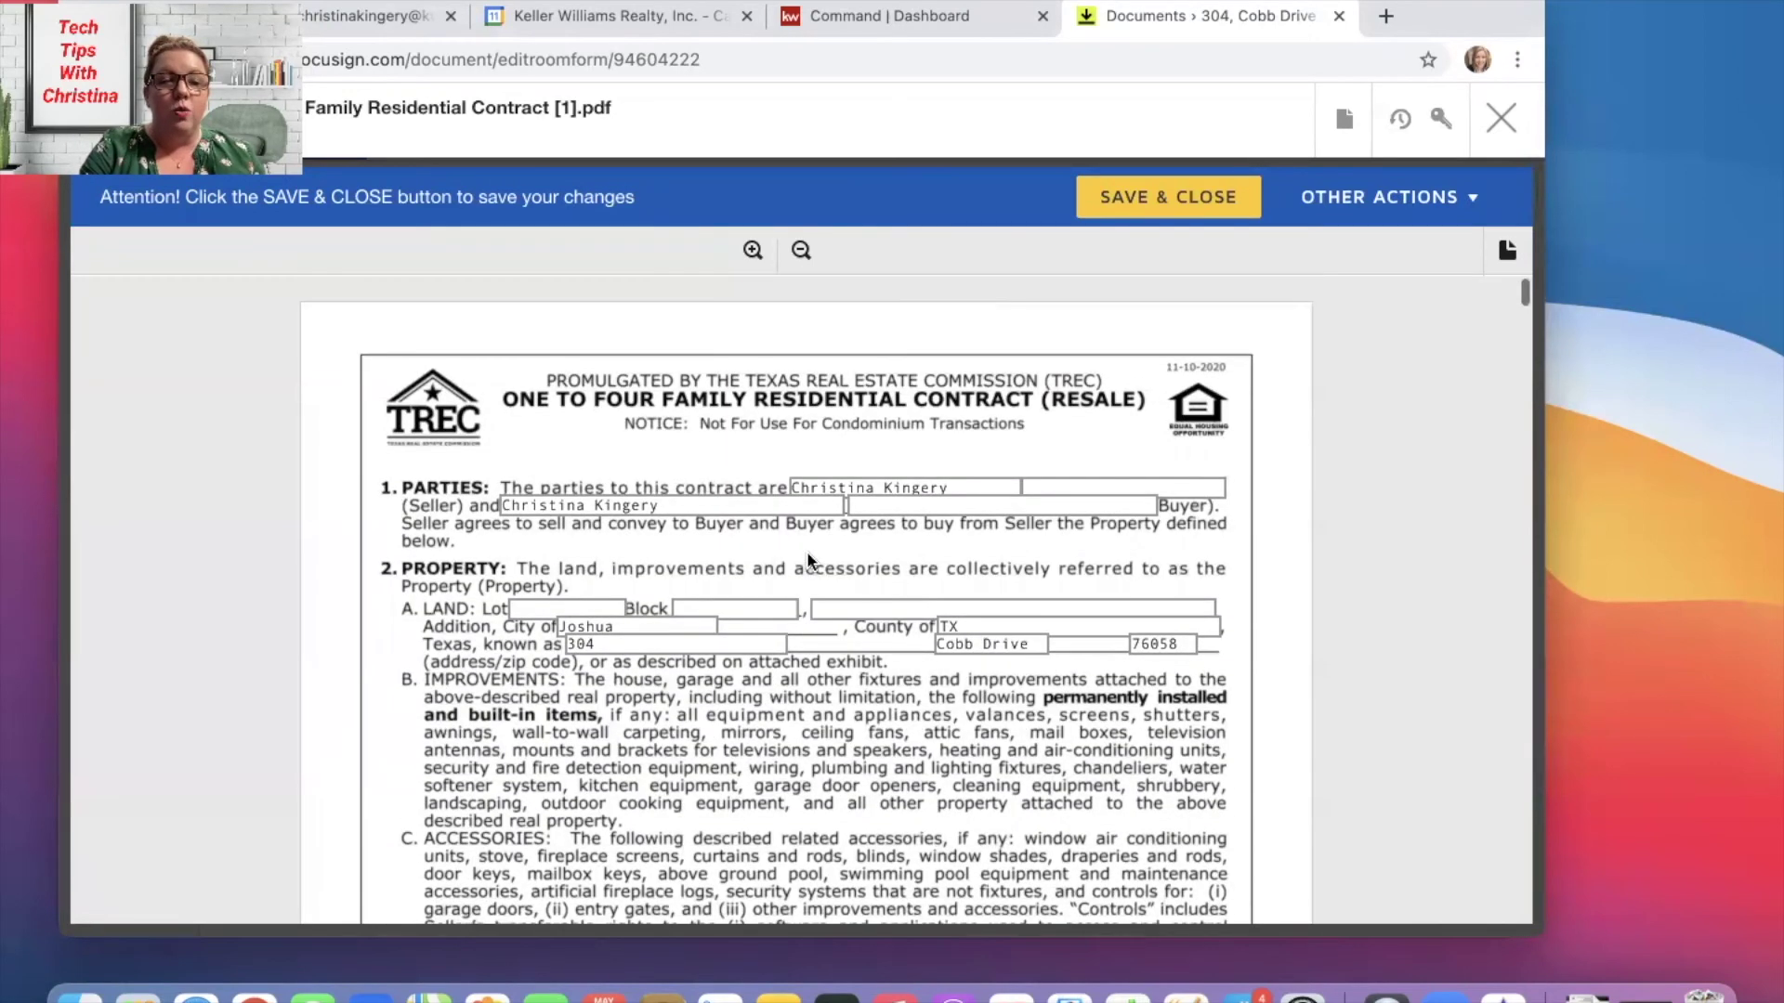
click(1340, 129)
Download the contract as a PDF and open it from Chrome's download bar.
click(1342, 336)
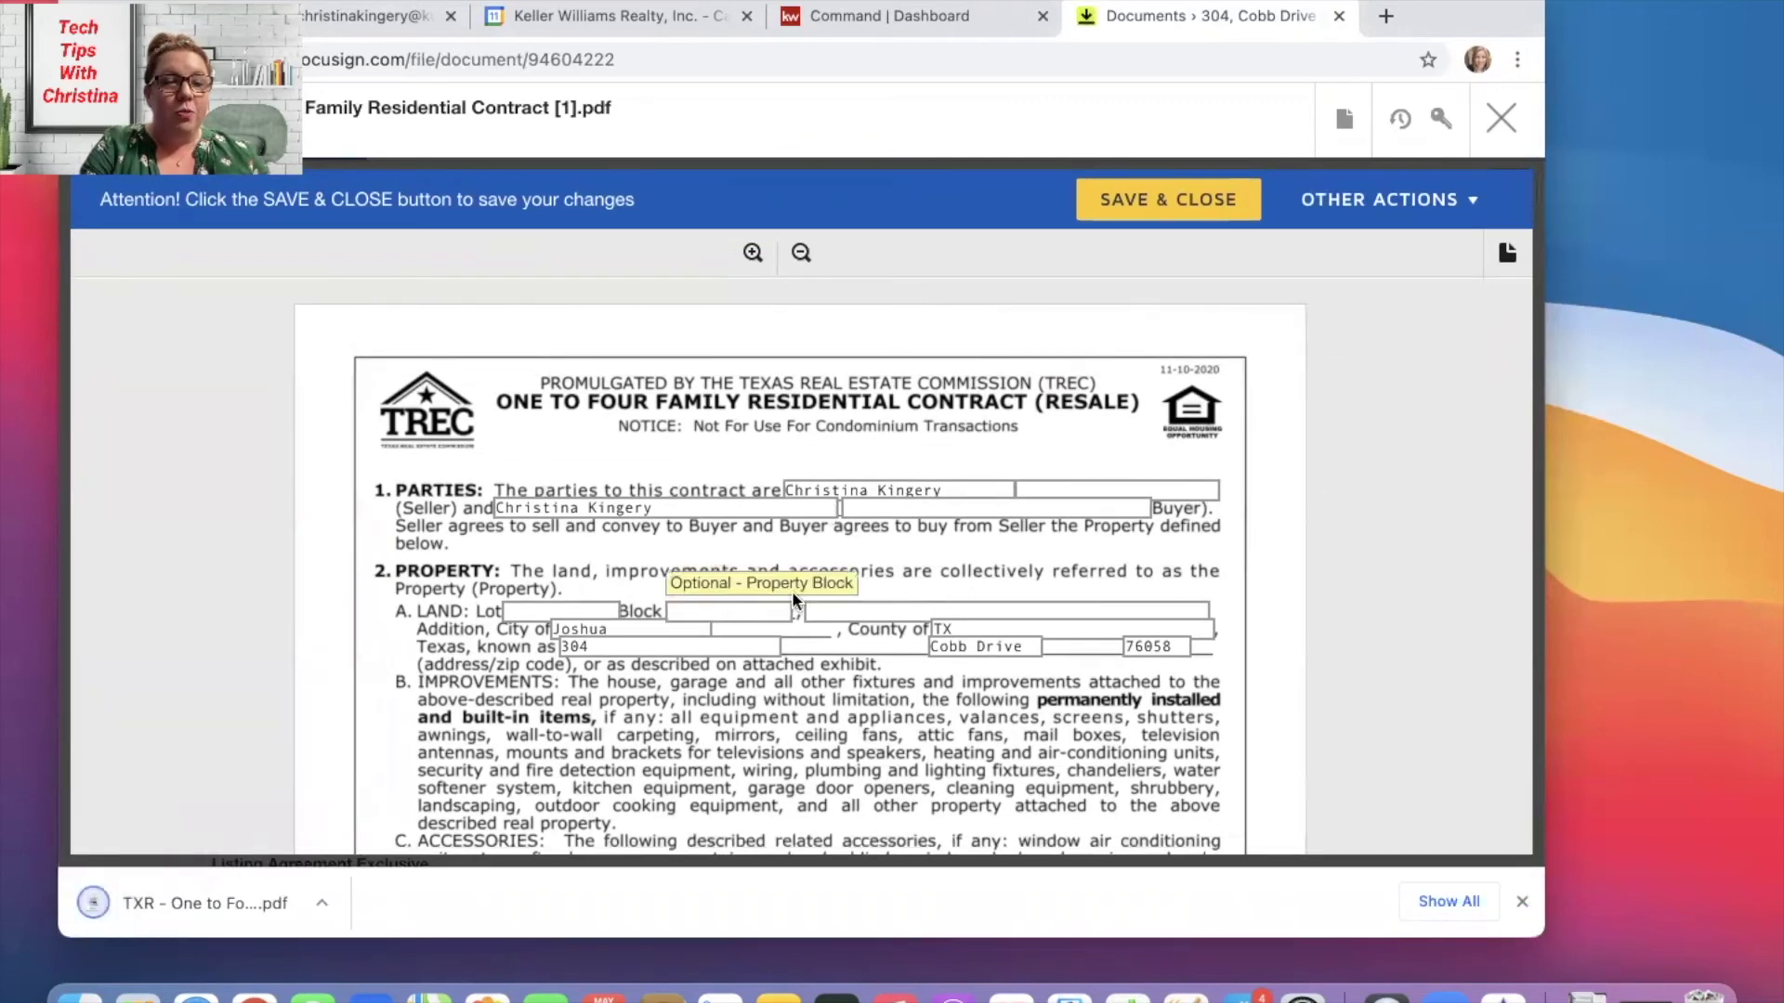
click(170, 899)
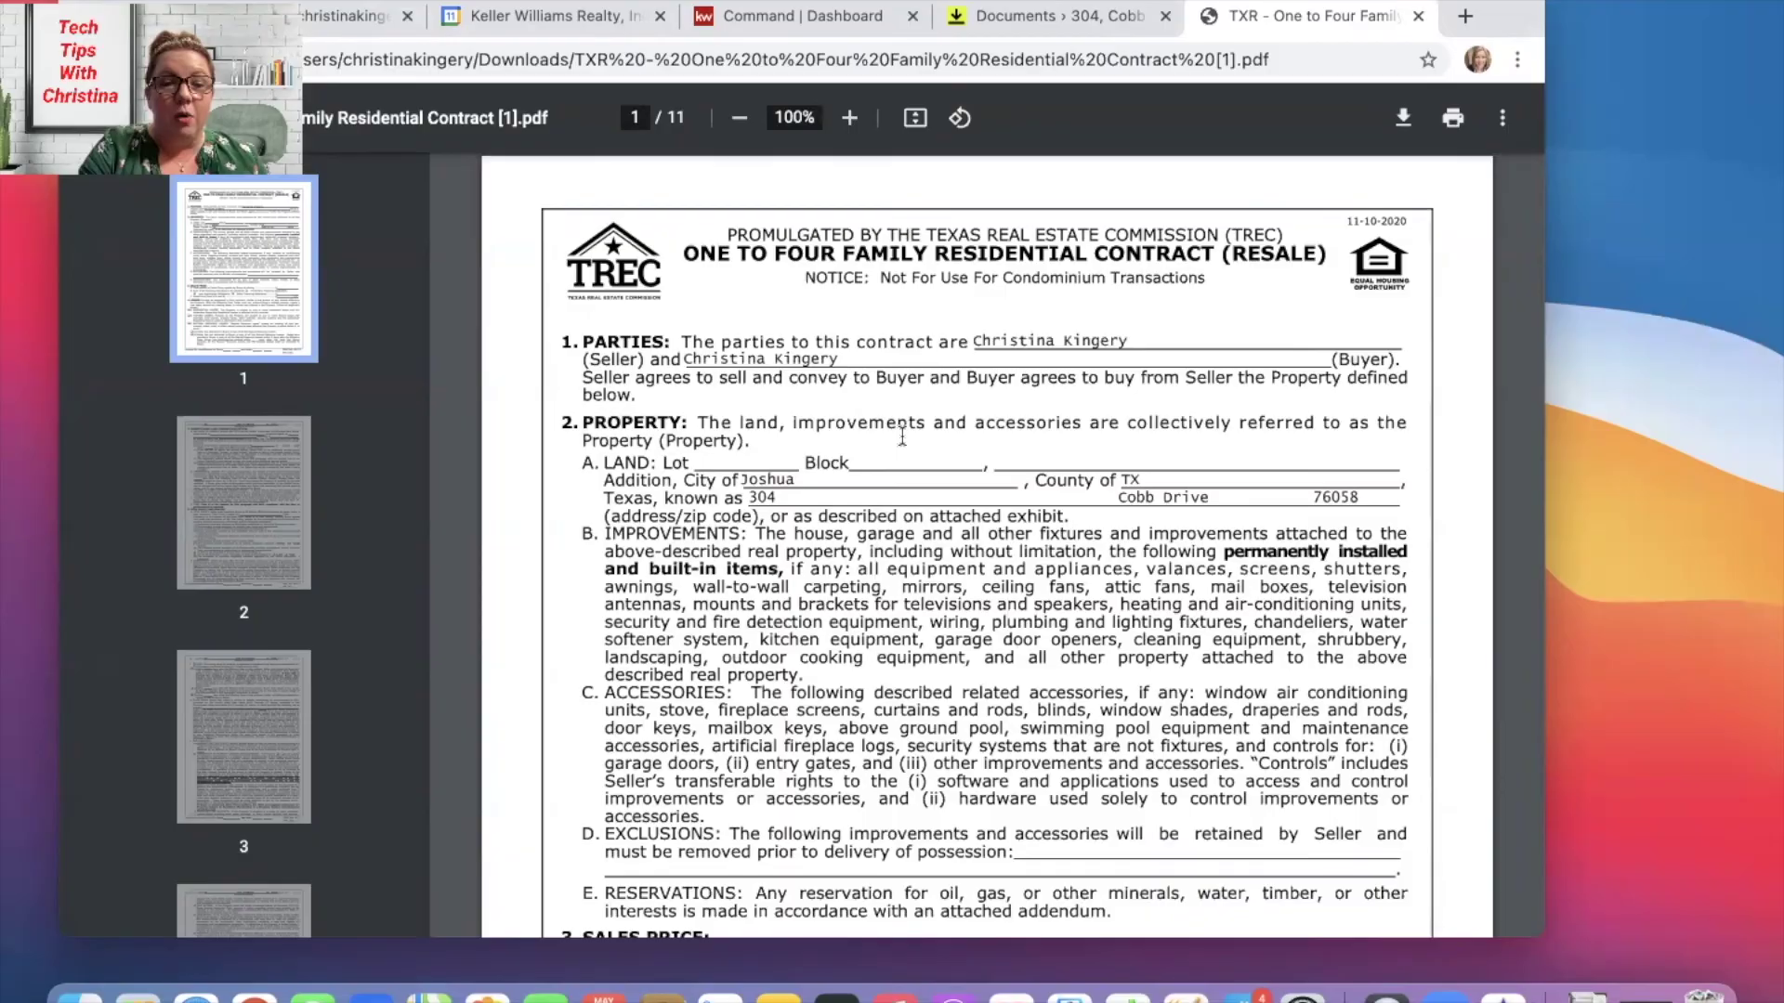
scroll(902, 436, down, 15)
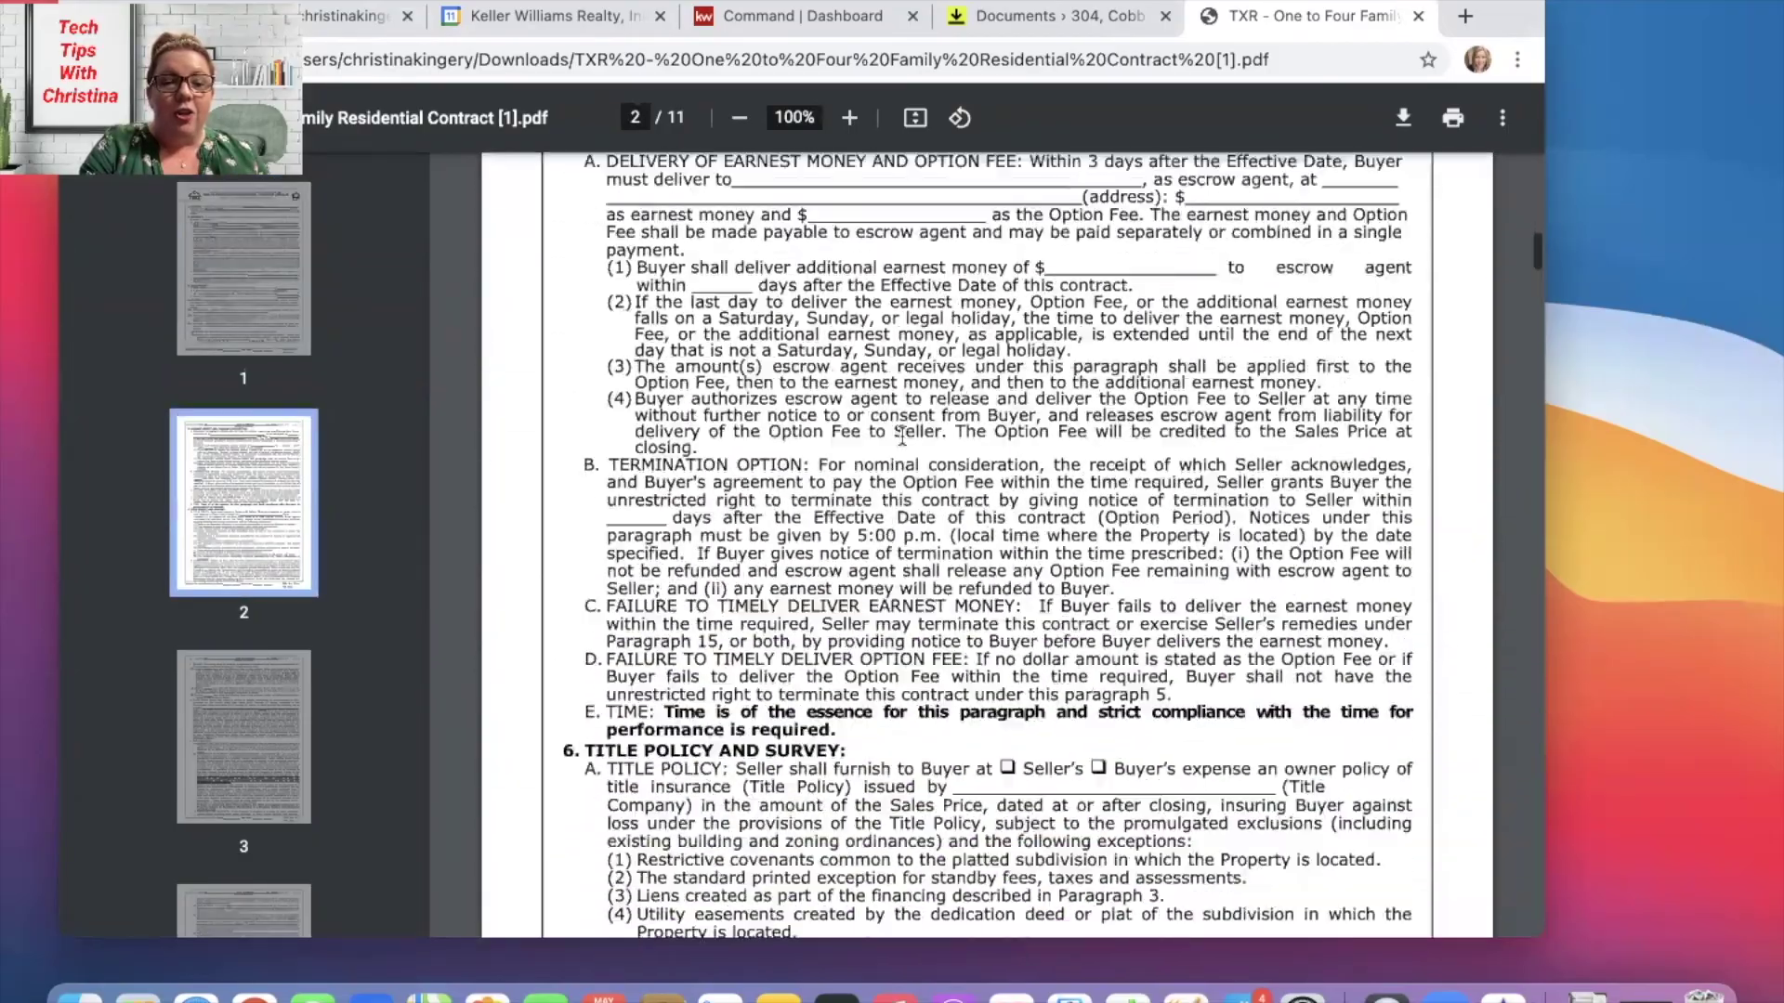
scroll(902, 436, down, 10)
scroll(902, 436, up, 10)
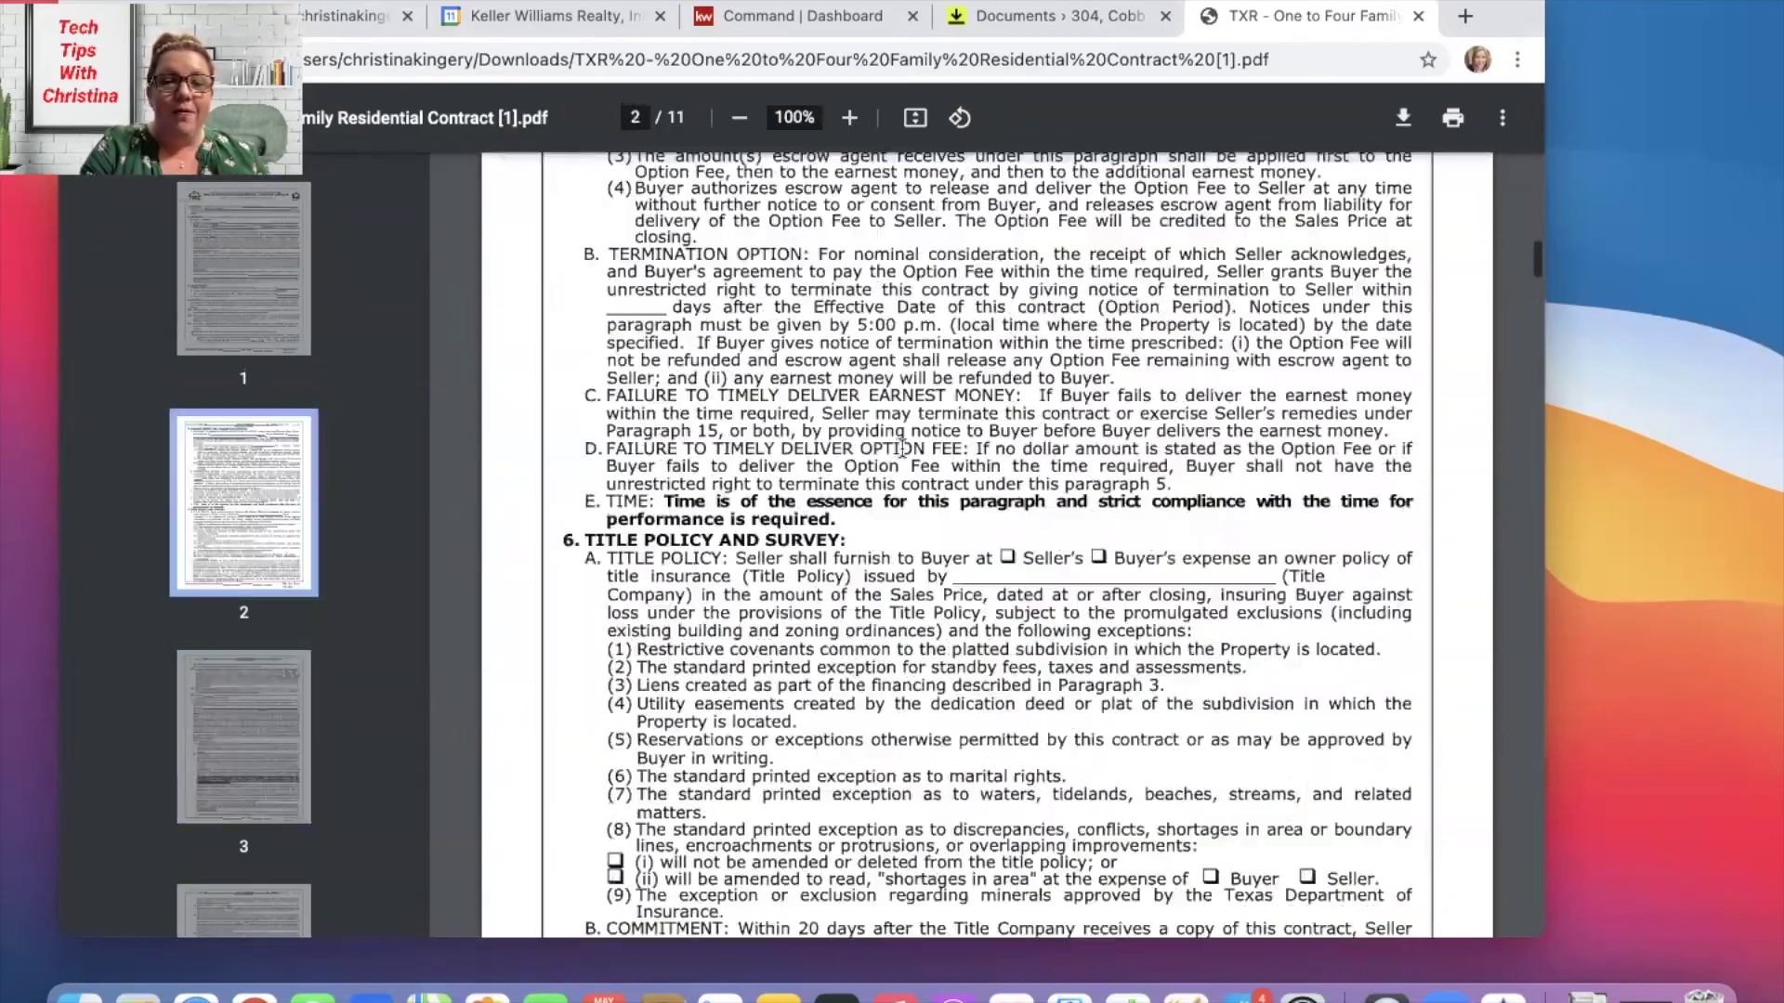
scroll(902, 448, up, 15)
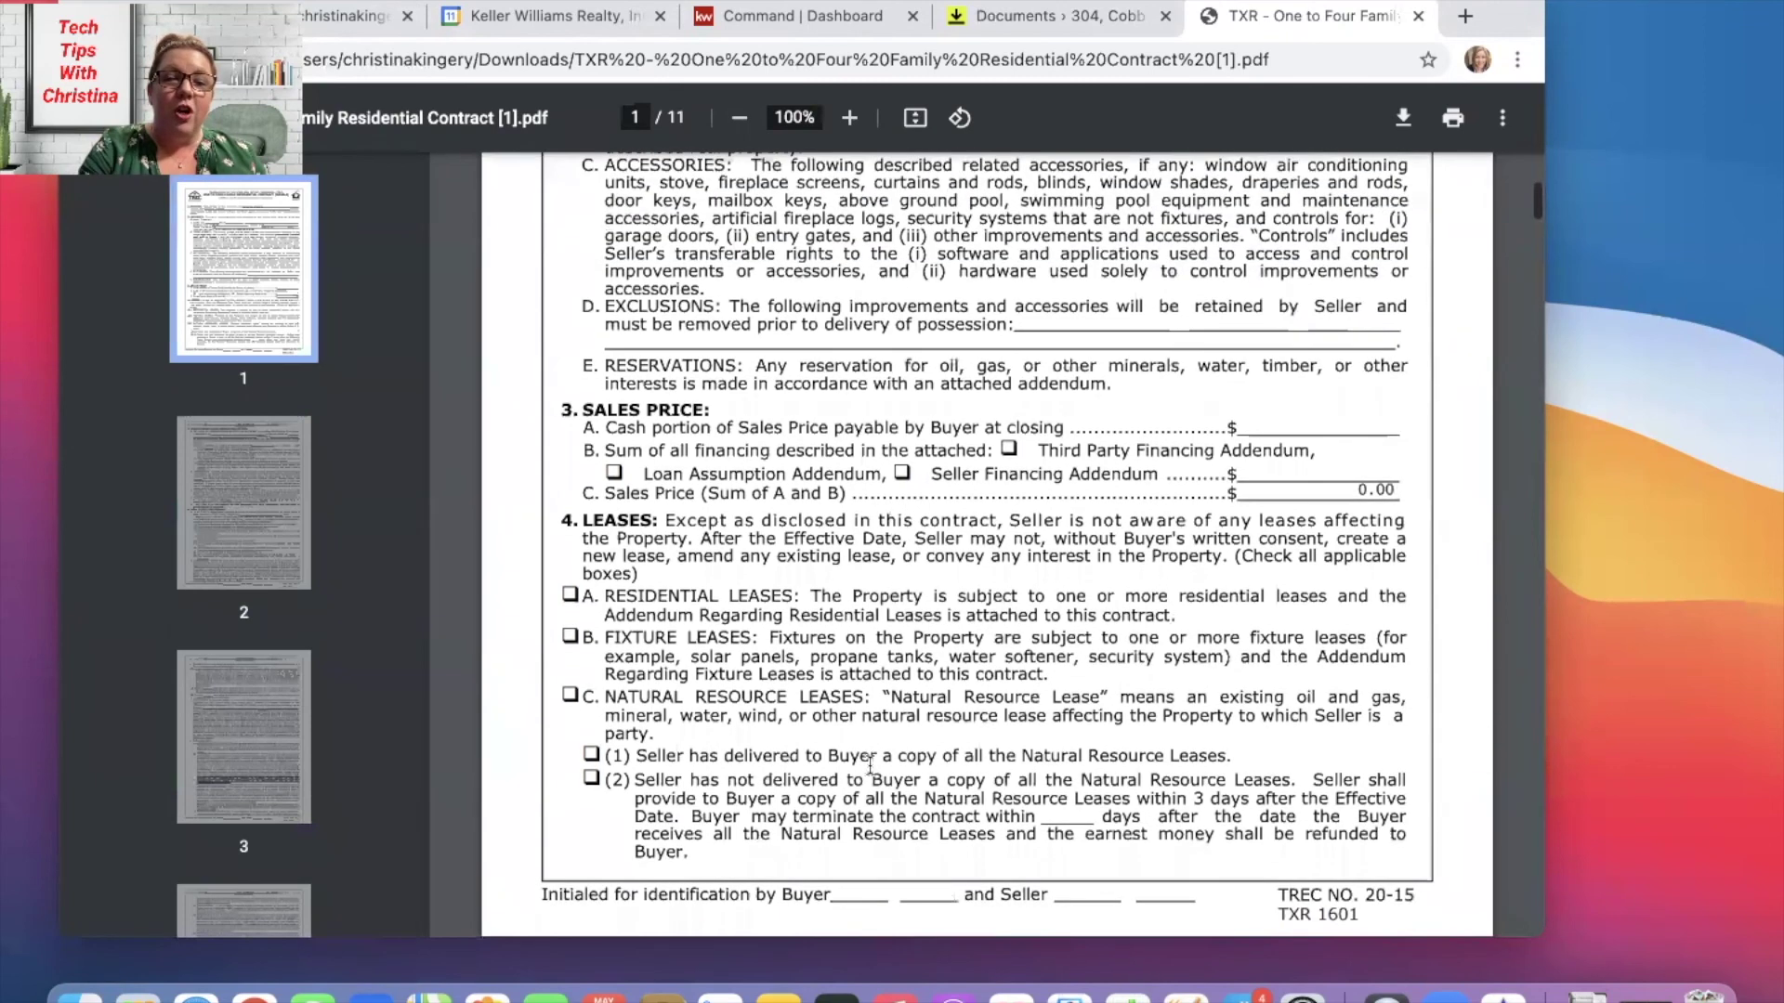
scroll(870, 764, up, 6)
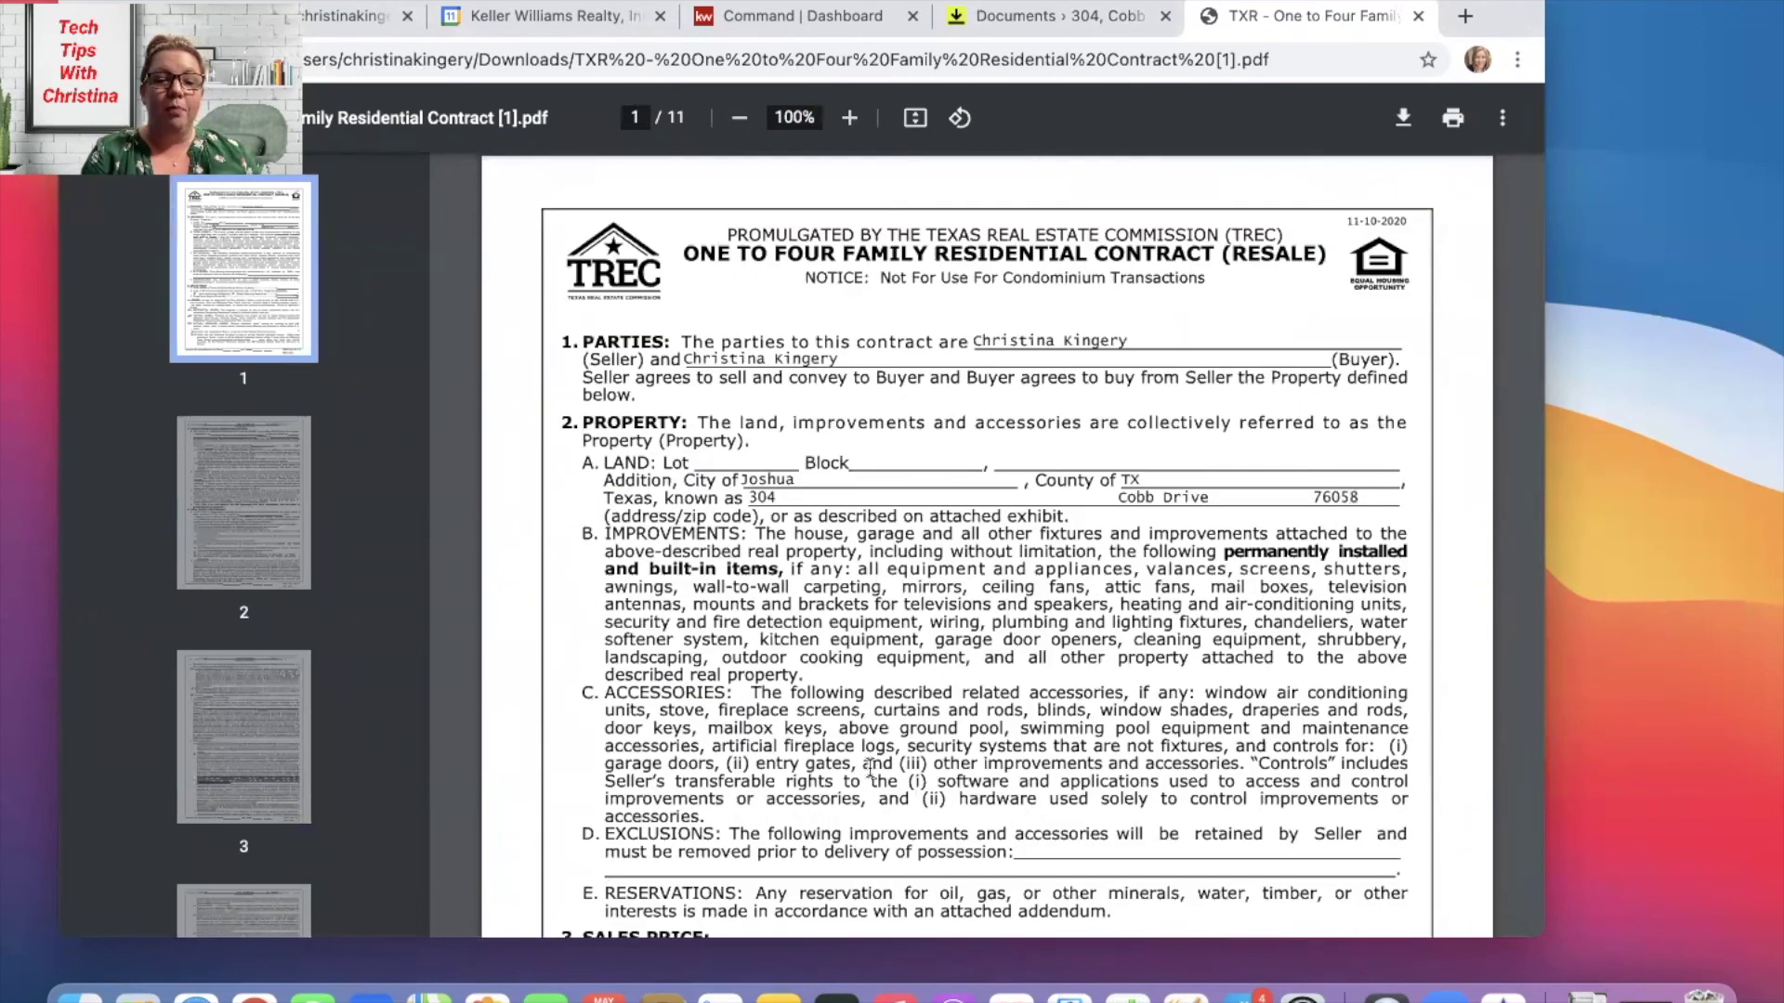